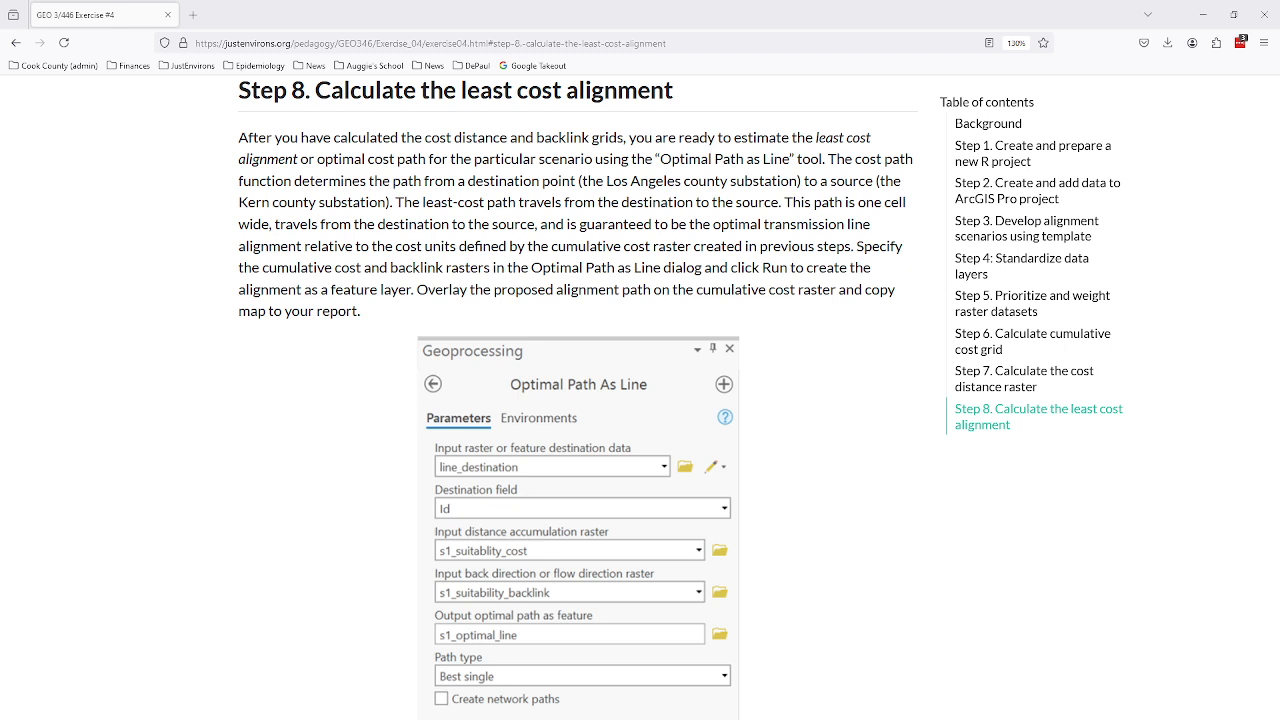
In ArcGIS Pro, search the geoprocessing tools for "optimal" and open the Optimal Path As Line tool
scroll(690, 295, "down", 3)
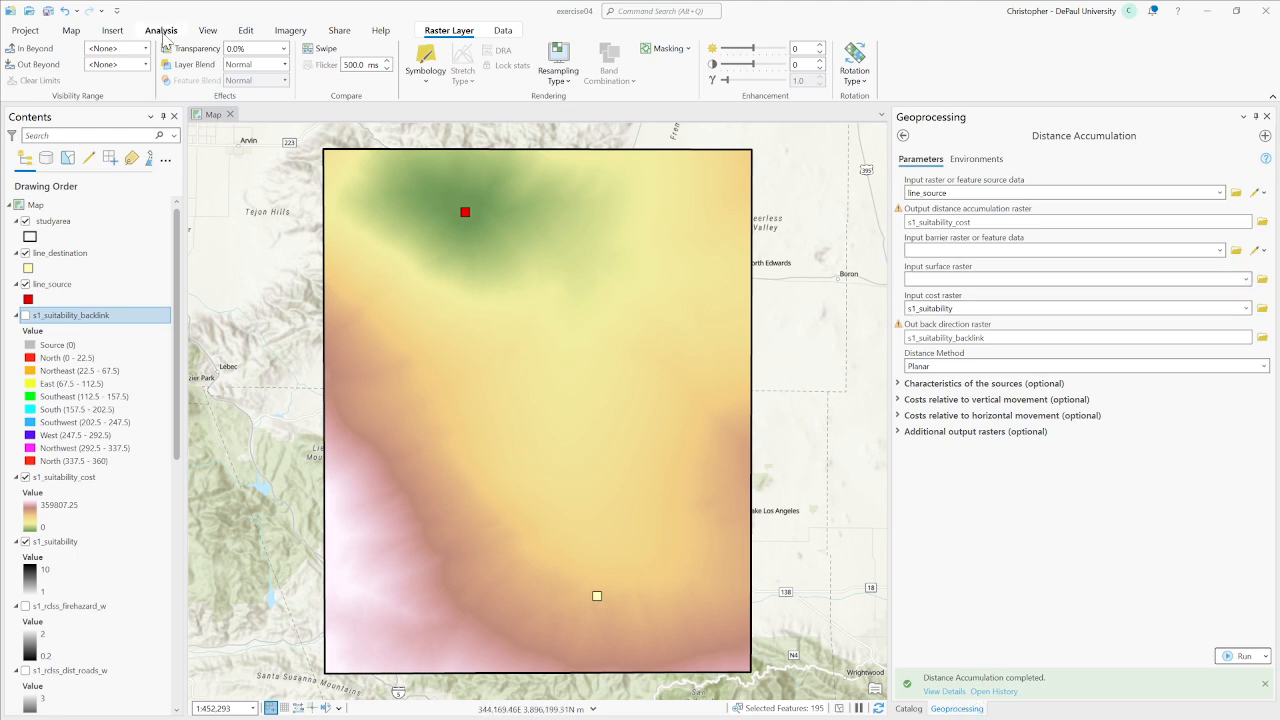
left_click(161, 31)
left_click(155, 66)
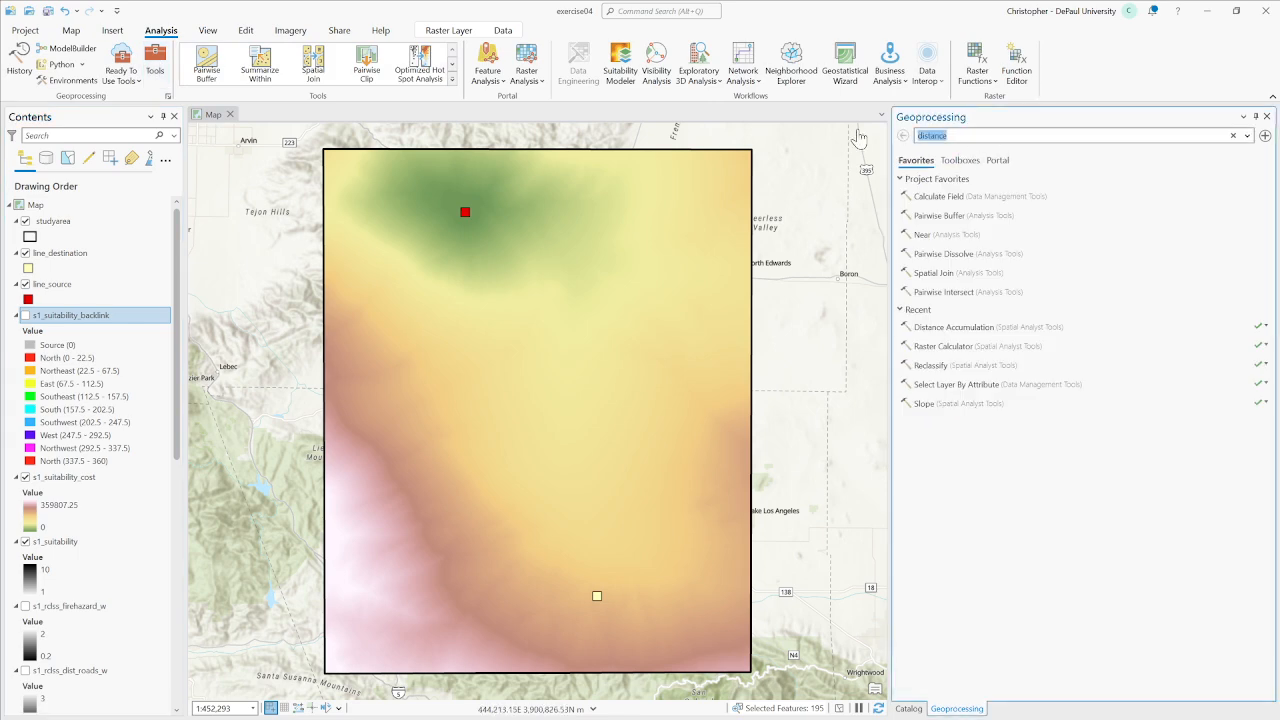
type("optimal")
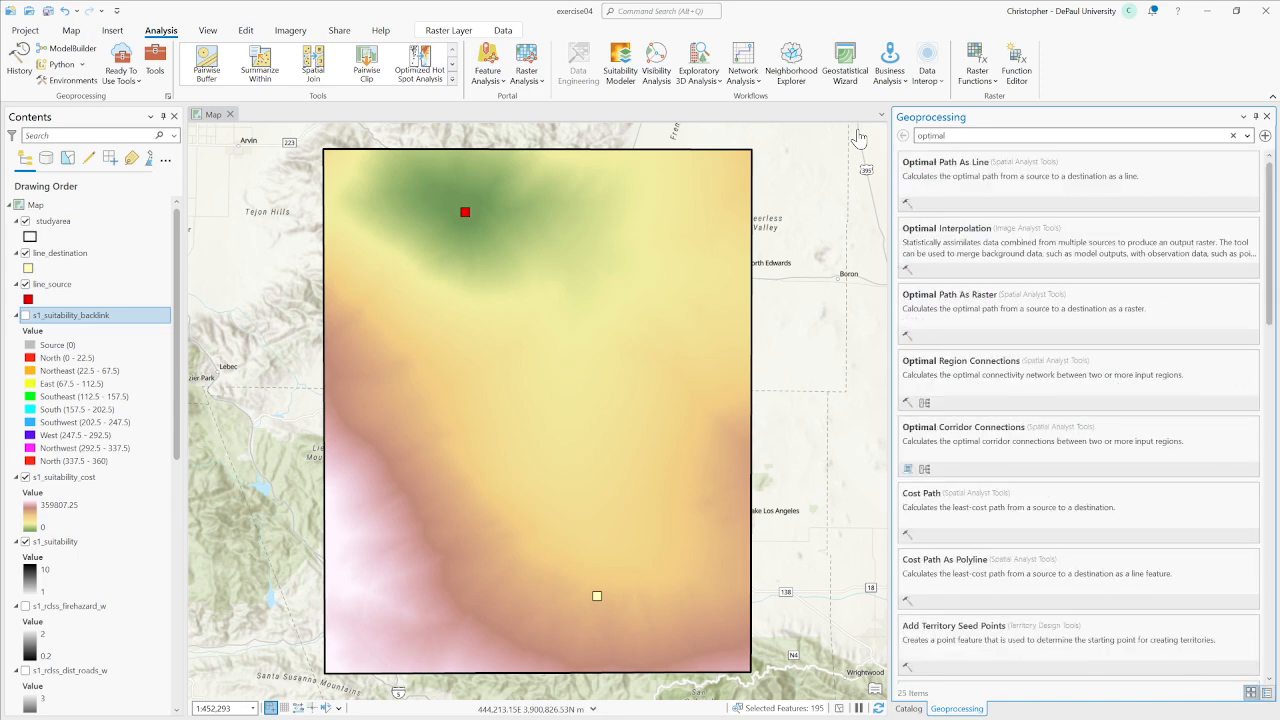
left_click(943, 178)
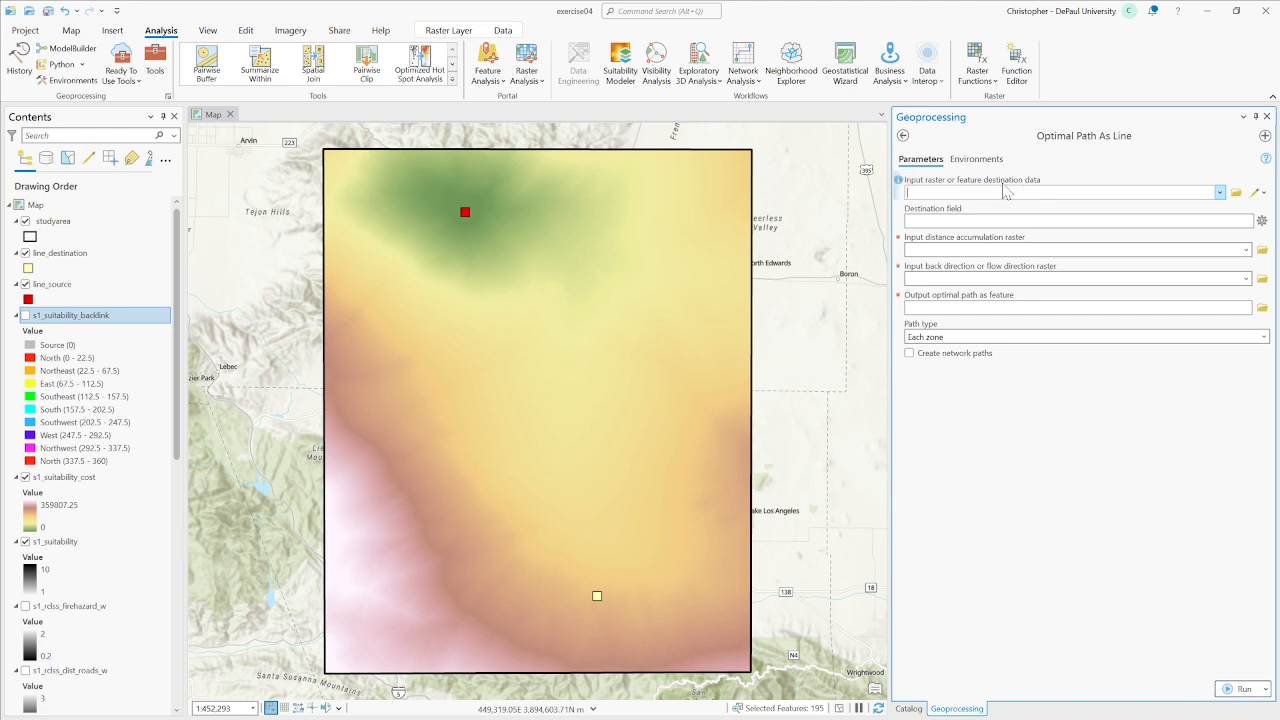
Set line_destination as the destination data, s1_suitability_cost as the distance accumulation raster and s1_suitability_backlink as the back direction raster
left_click(1221, 193)
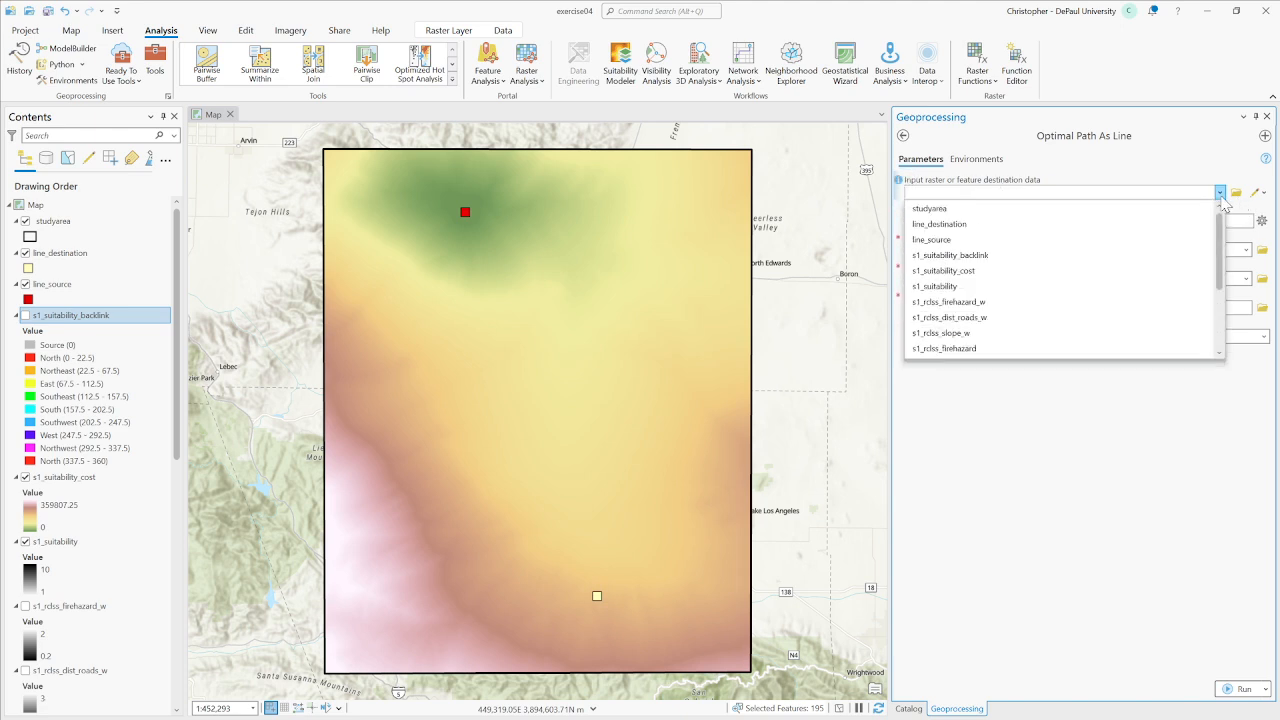
left_click(1008, 224)
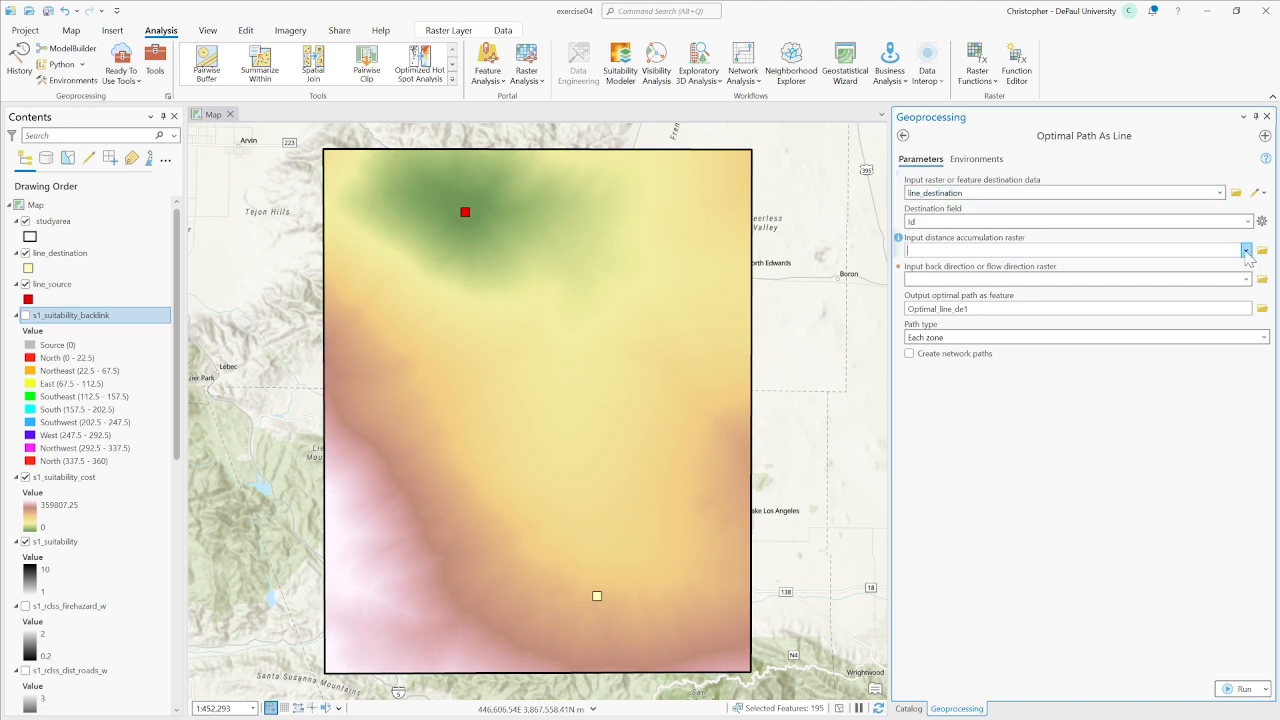
left_click(1246, 250)
left_click(1029, 282)
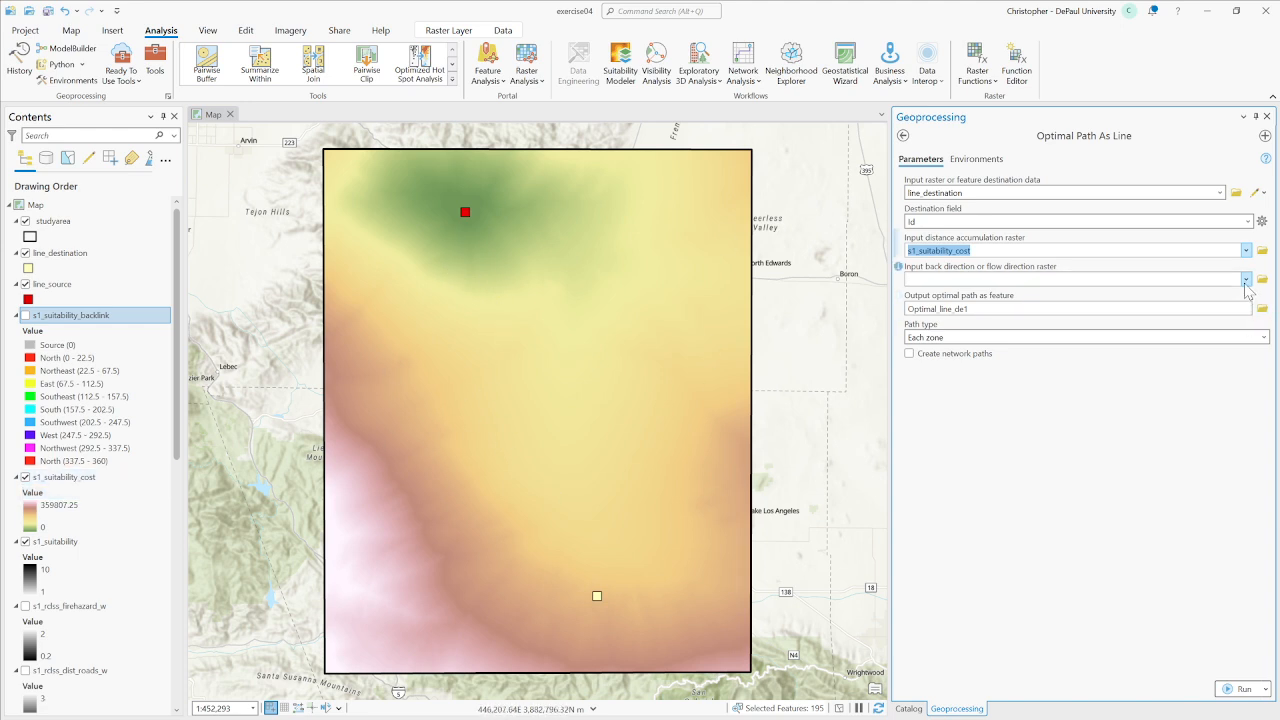
left_click(1246, 279)
left_click(1048, 298)
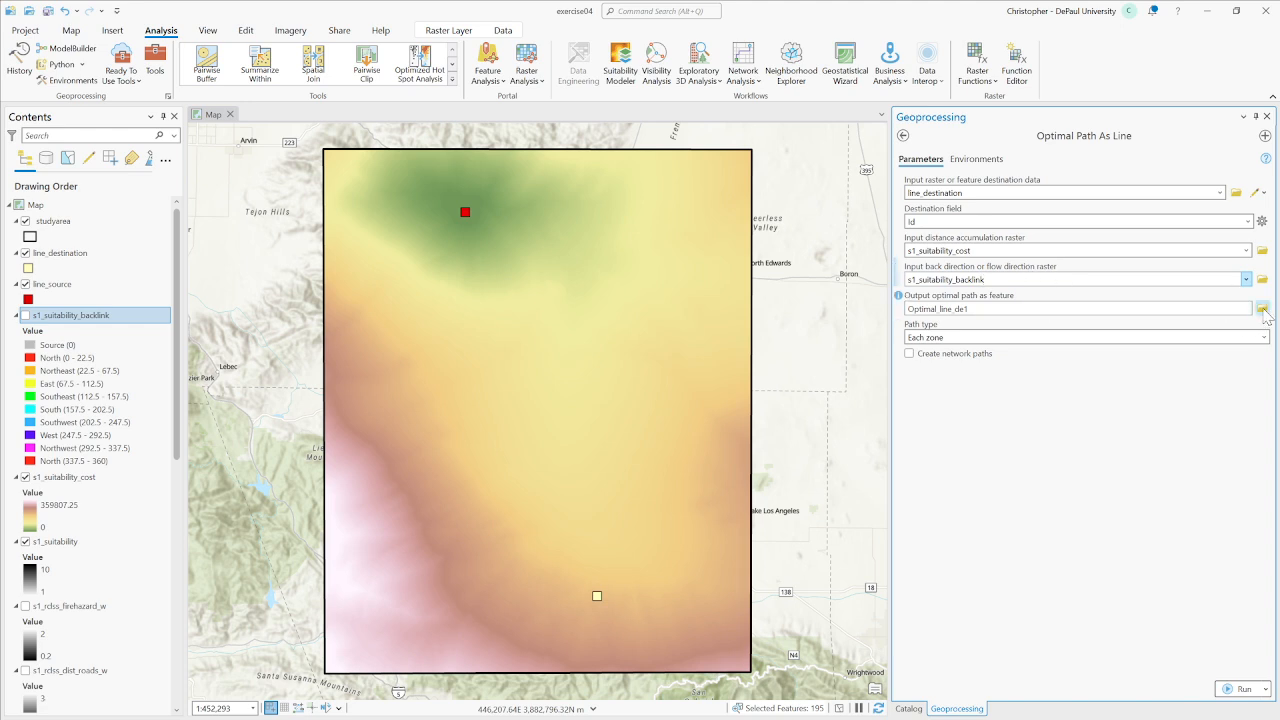
Set the output optimal path to s1_optimal_line in suitability_layers.gdb, inside the layers folder of GEO346's exercise04 folder
left_click(1262, 309)
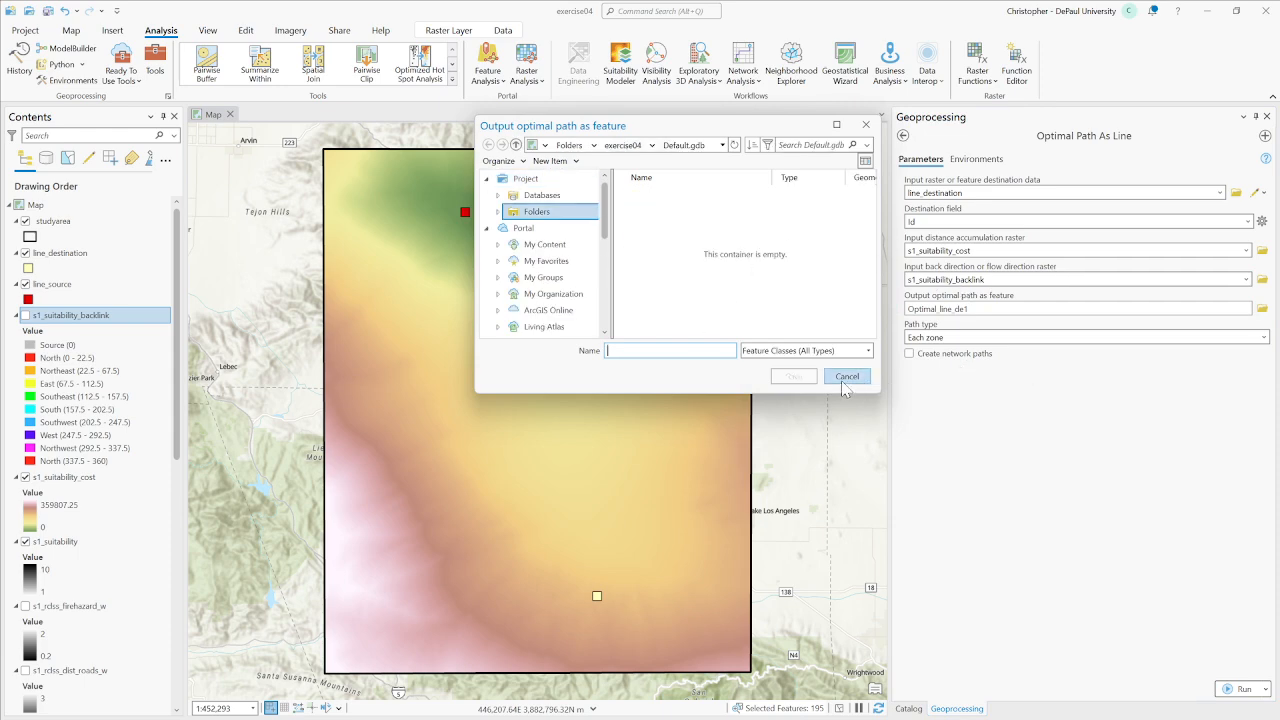
scroll(604, 268, "down", 5)
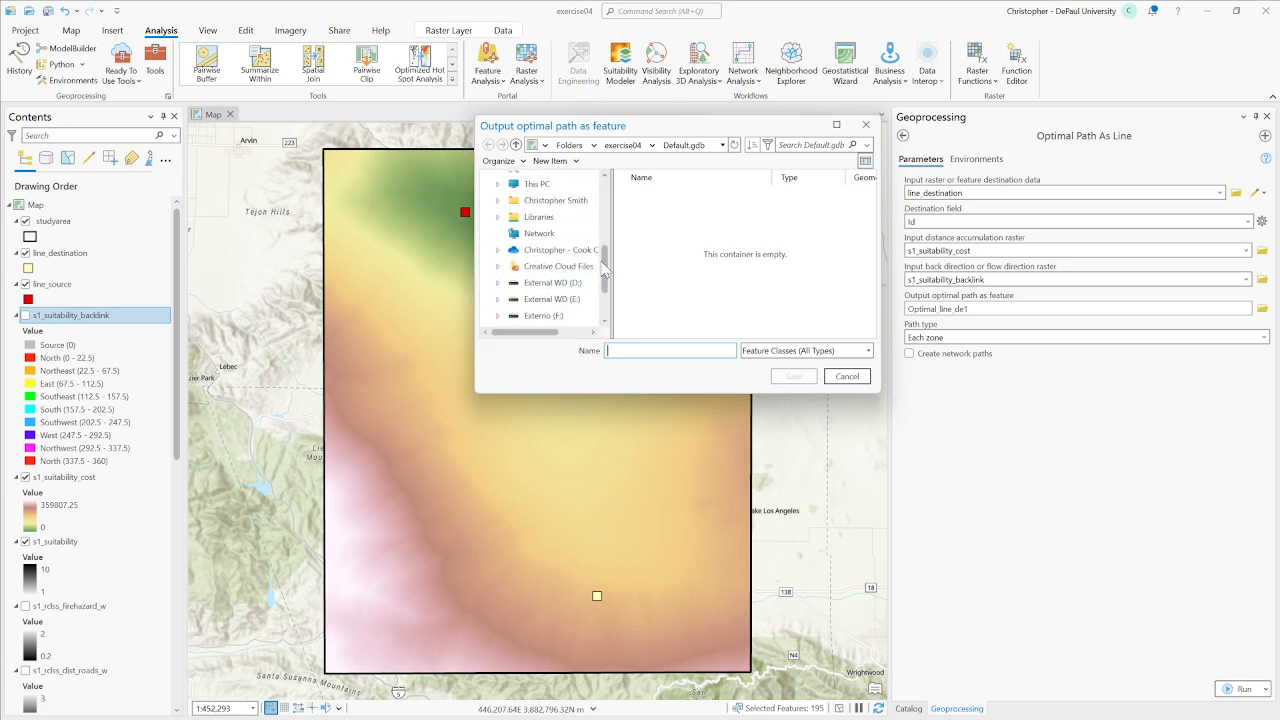
scroll(604, 268, "down", 2)
left_click(580, 302)
left_click(671, 229)
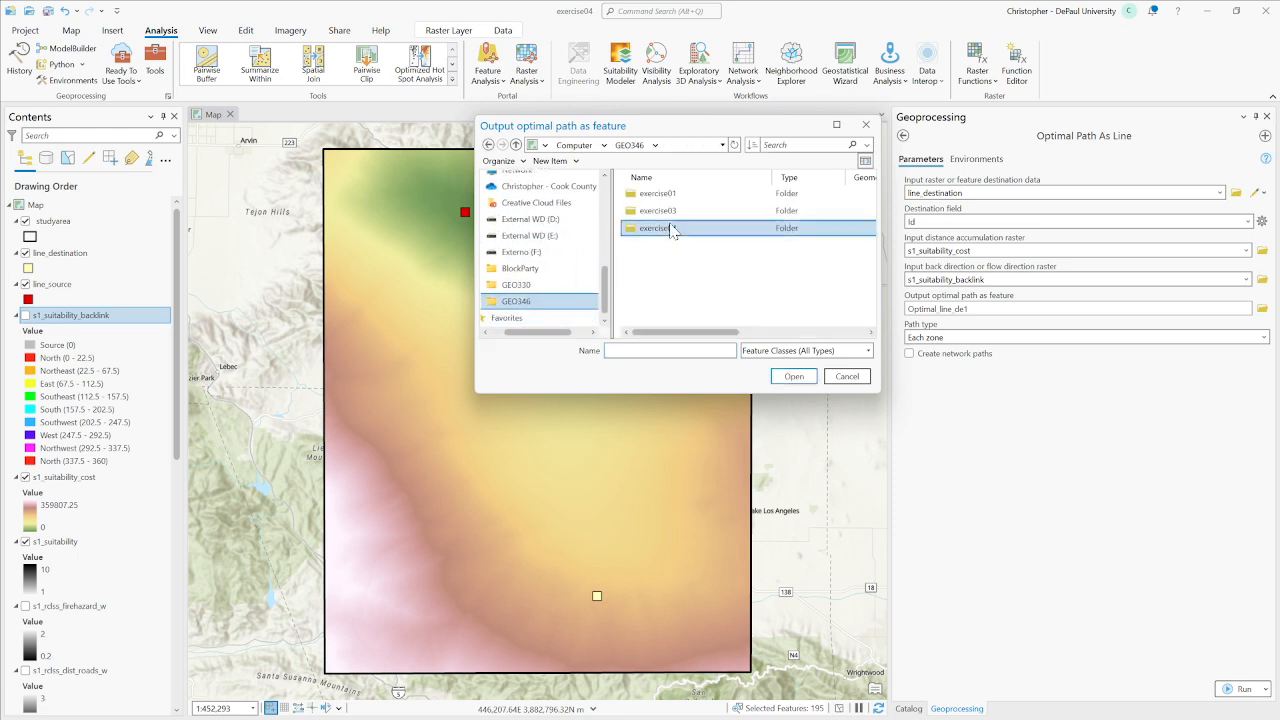
double_click(671, 229)
double_click(668, 209)
left_click(692, 200)
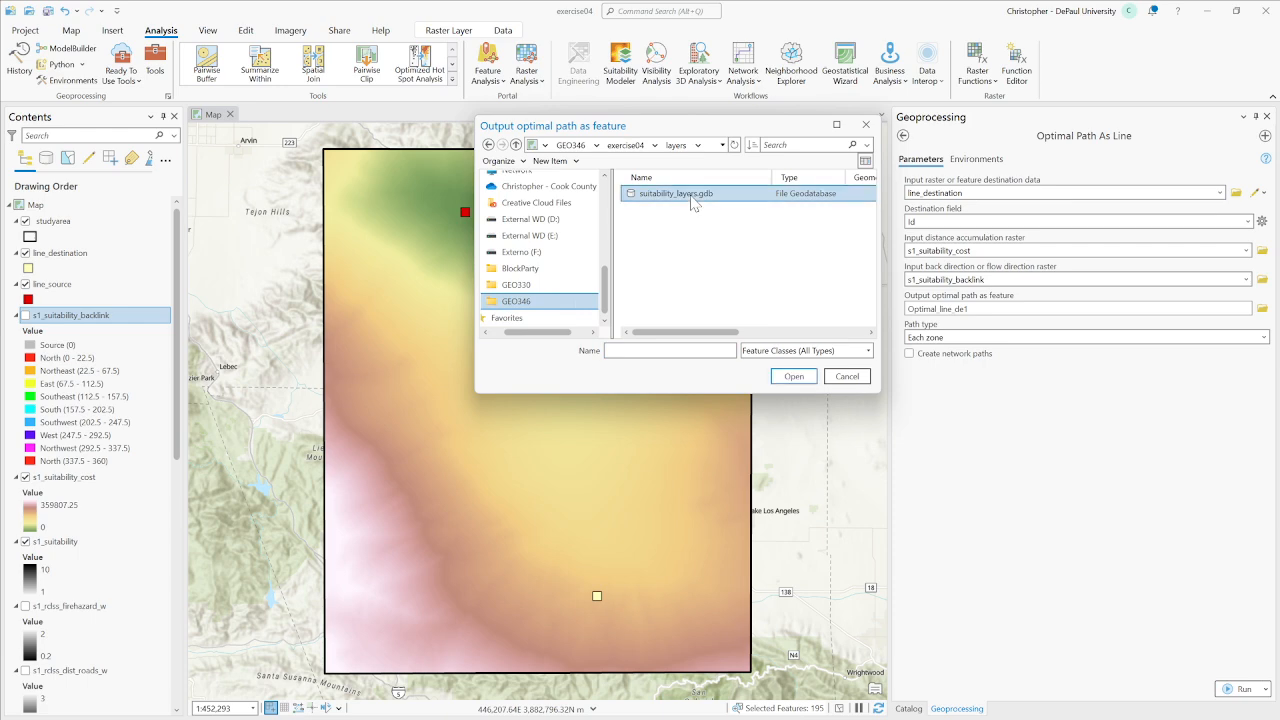
double_click(692, 200)
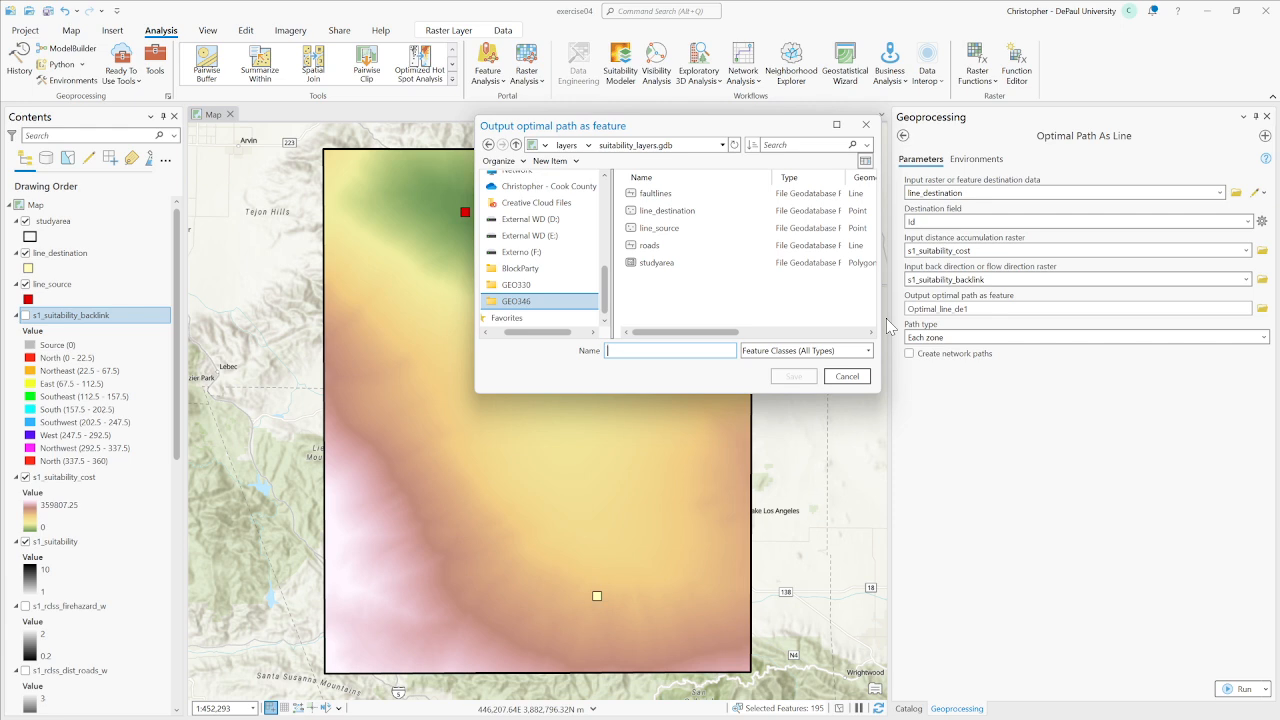
type("1_optimal_line")
left_click(793, 376)
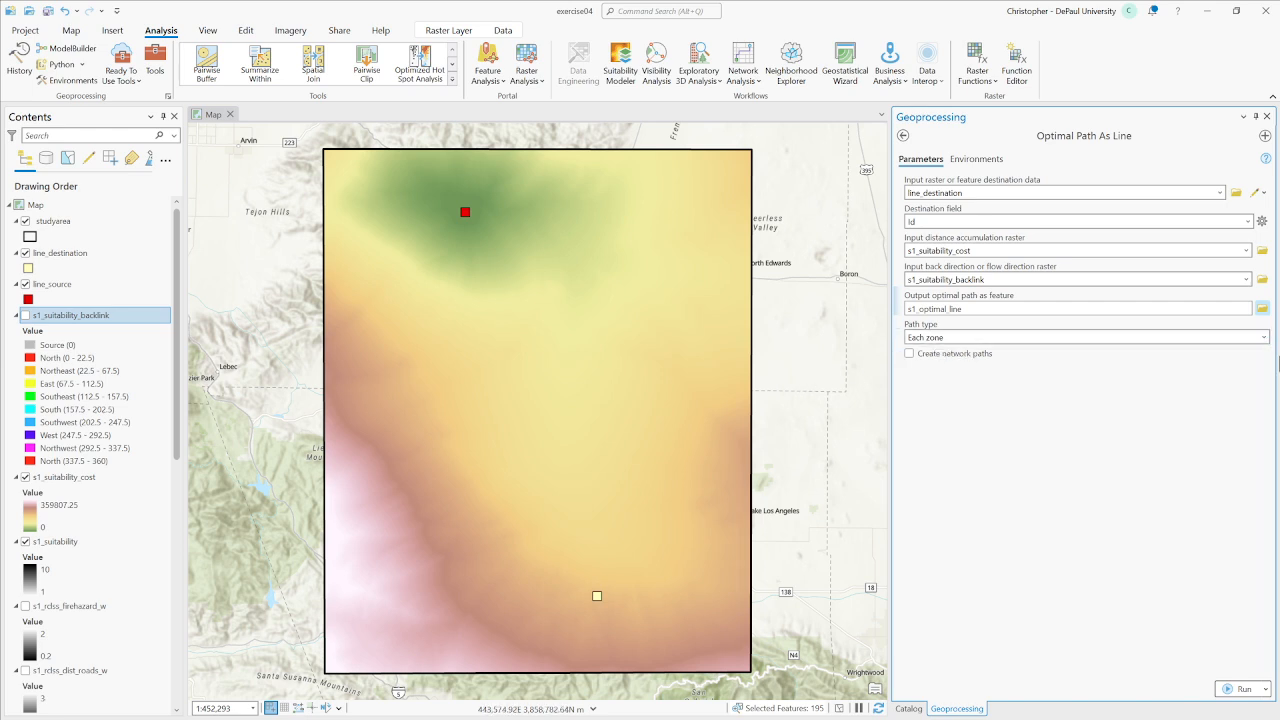
Set the path type to Best single and run the Optimal Path As Line tool
left_click(1263, 337)
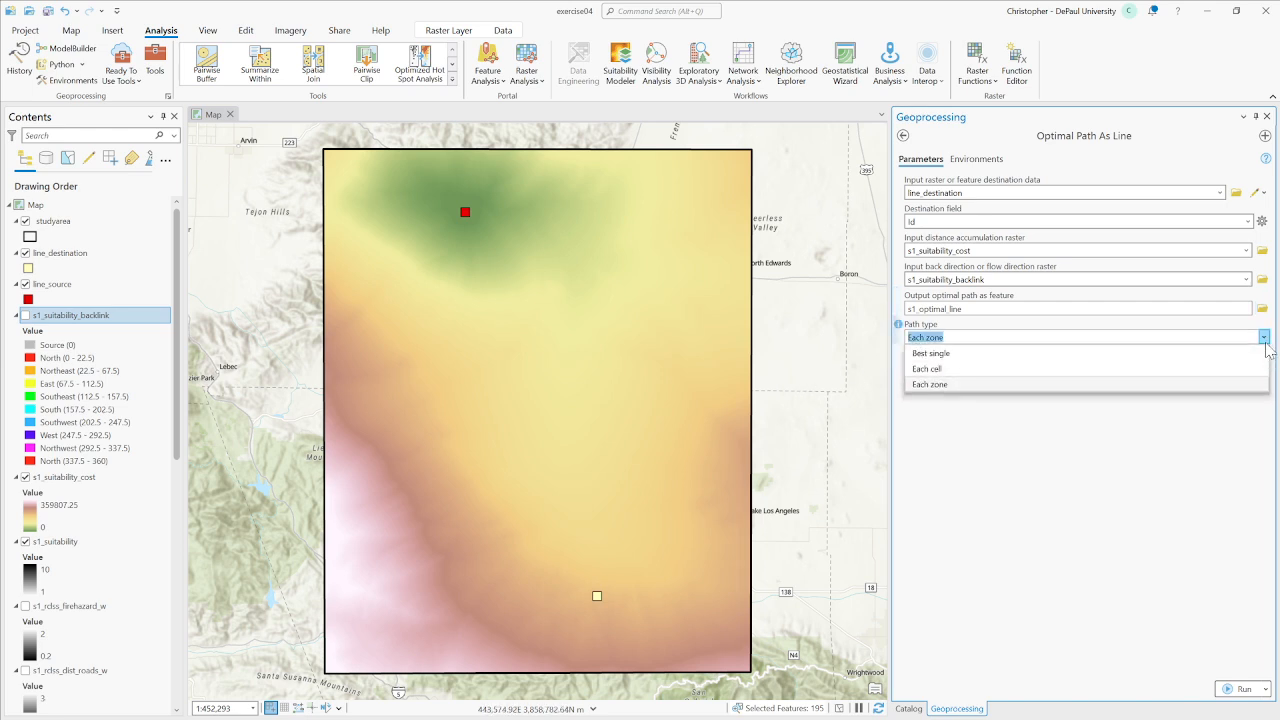
left_click(1000, 352)
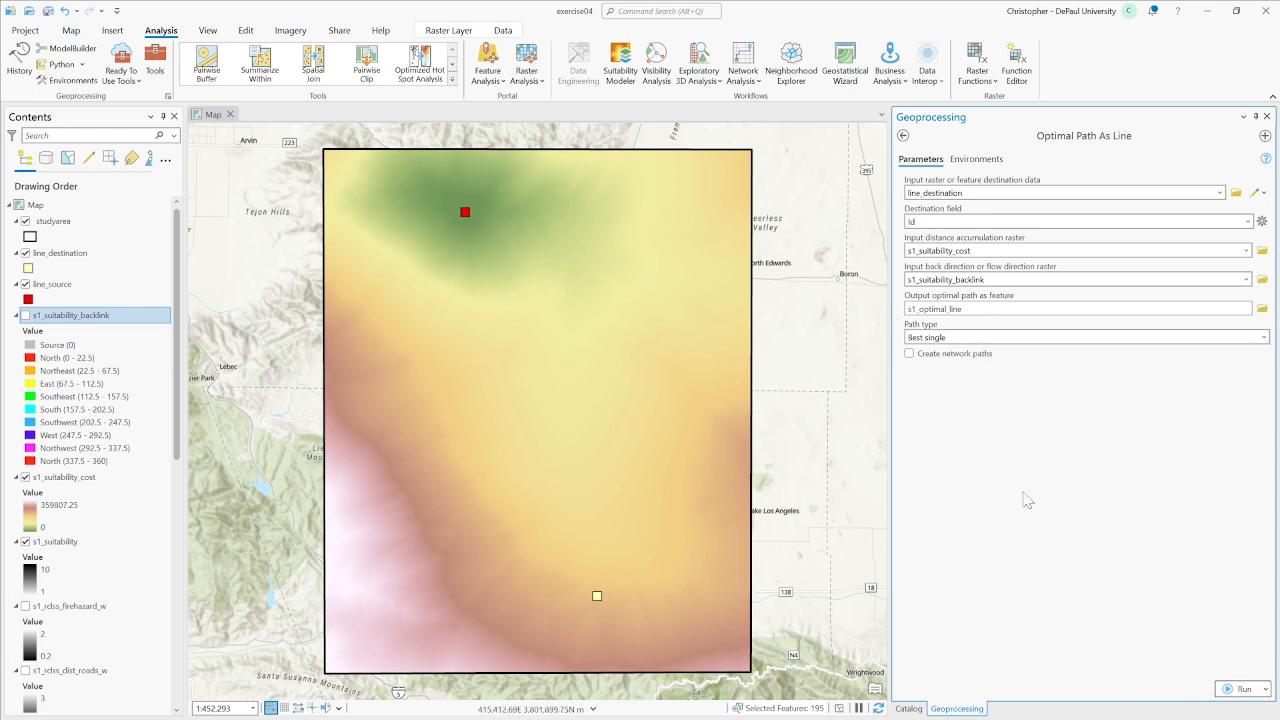
left_click(1243, 689)
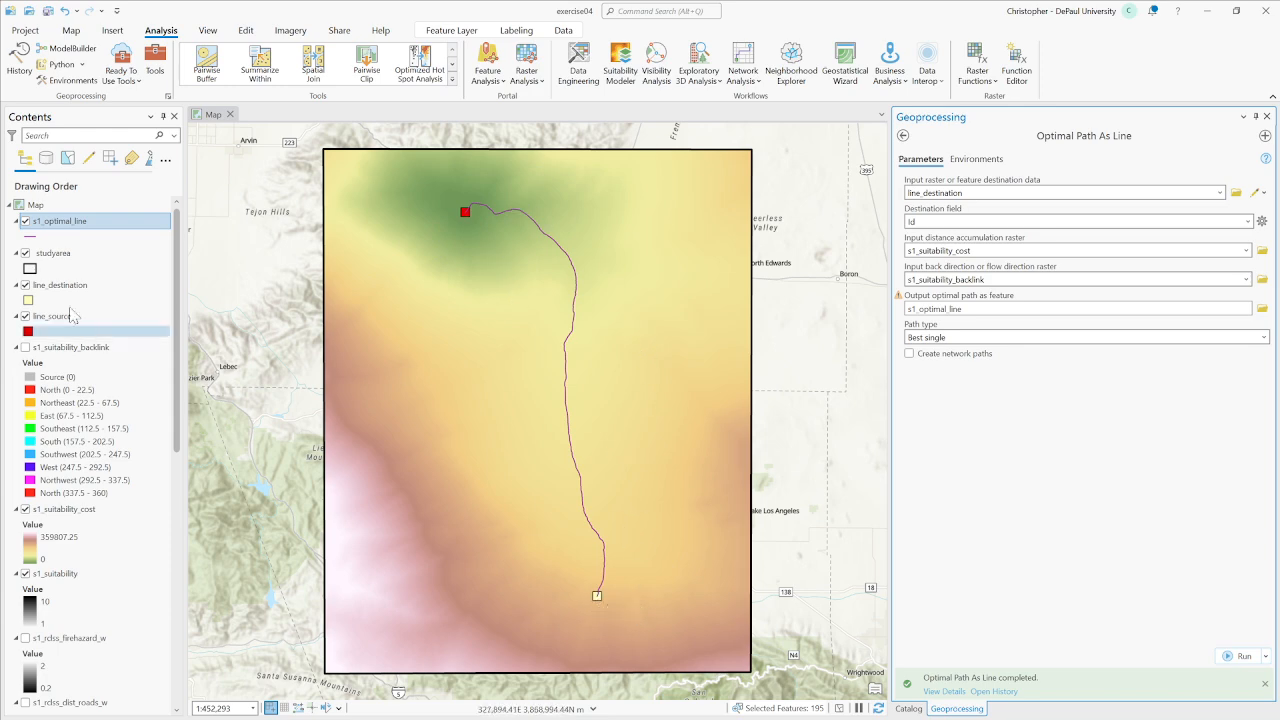
Hide s1_suitability_cost and reorder the layers so s1_optimal_line sits below s1_suitability_backlink, with s1_suitability directly beneath the line
left_click_drag(71, 226, 100, 496)
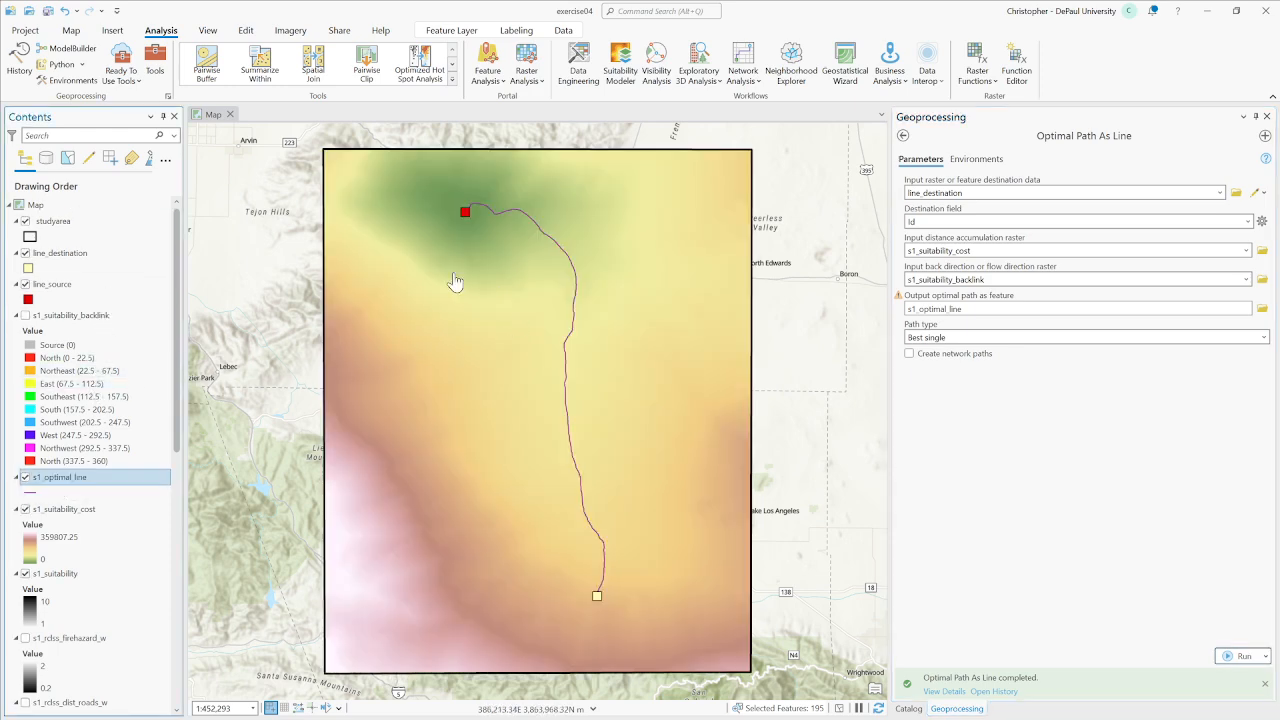
left_click(26, 510)
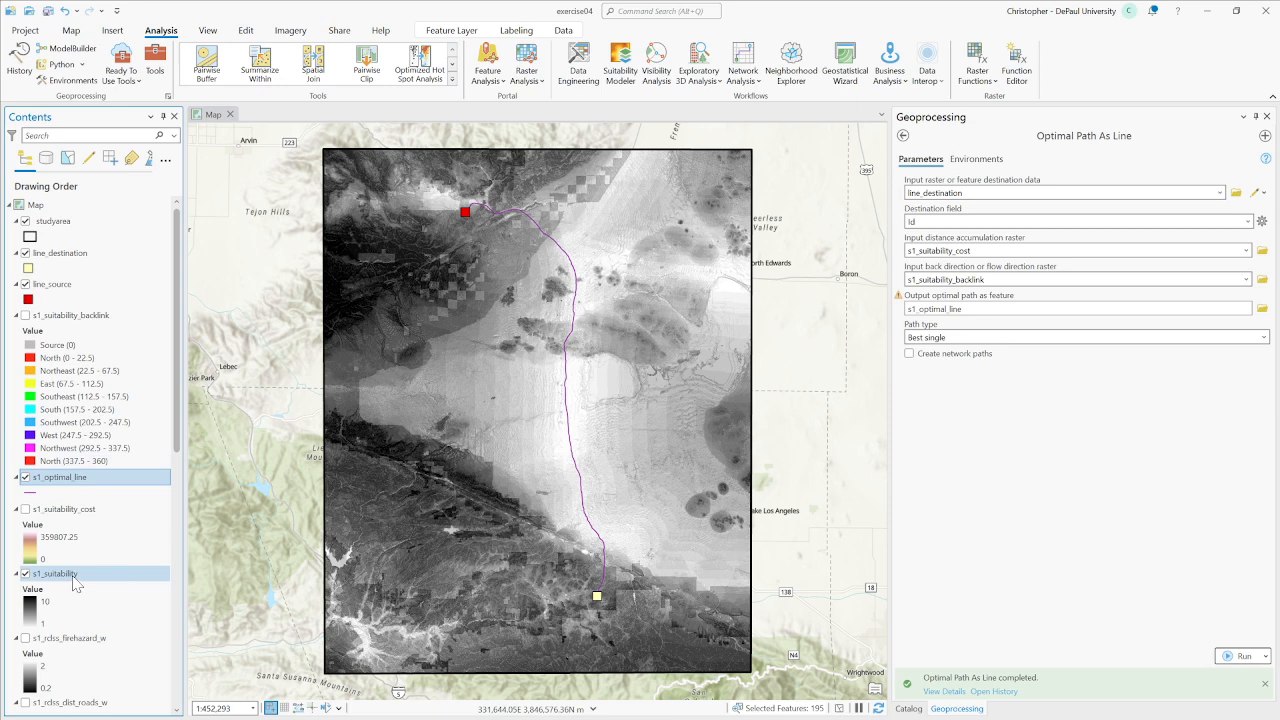
left_click_drag(73, 583, 83, 511)
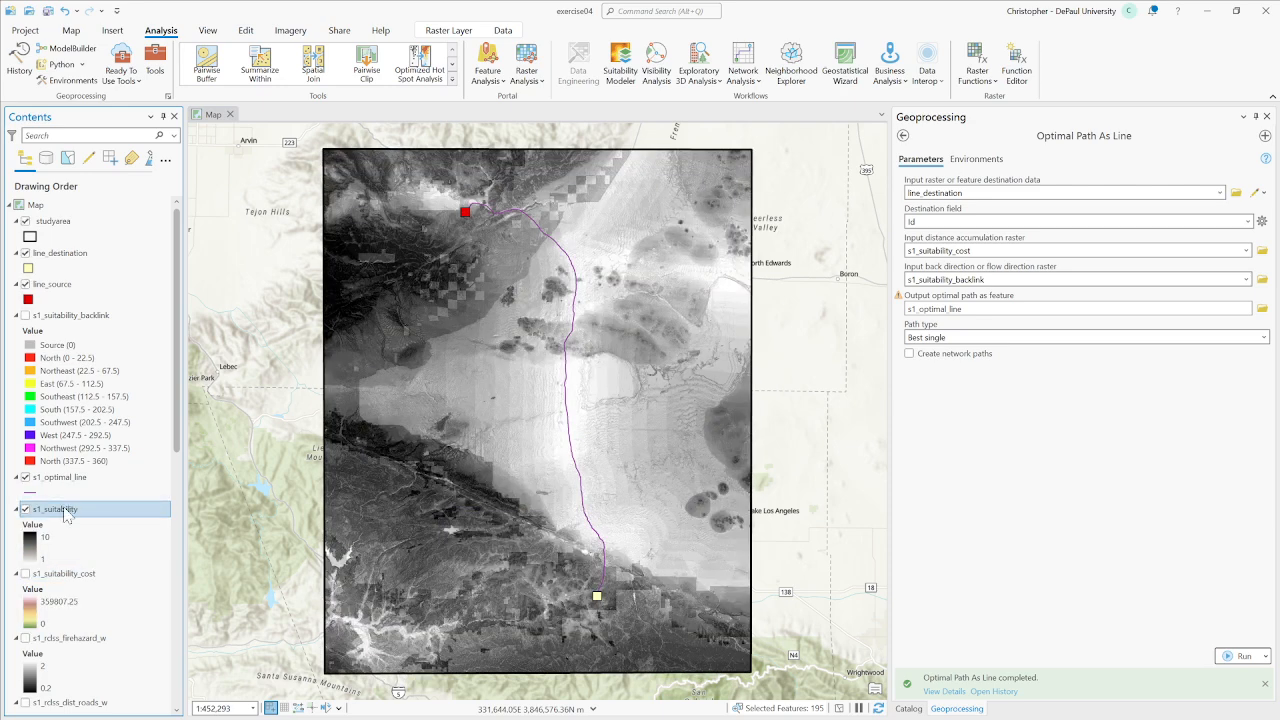
Apply the continuous yellow-orange-brown color scheme to the s1_suitability raster and turn off its Invert option
left_click(449, 31)
left_click(430, 58)
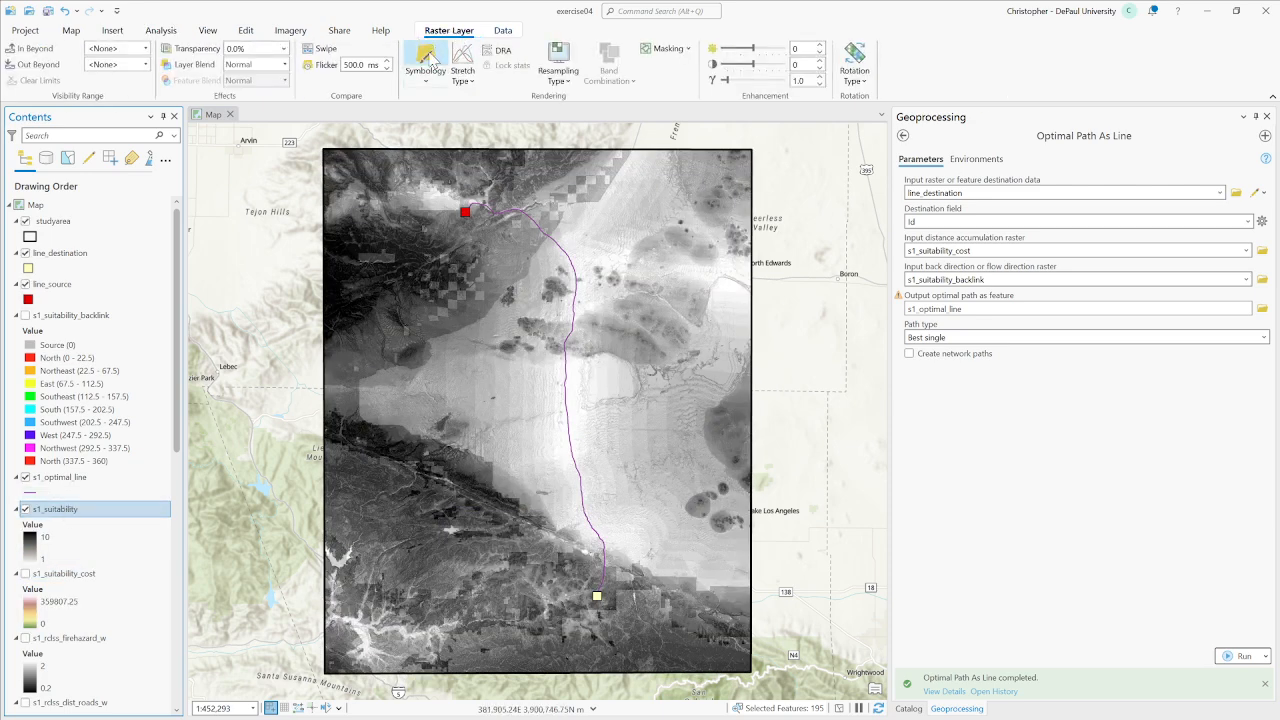
left_click(306, 194)
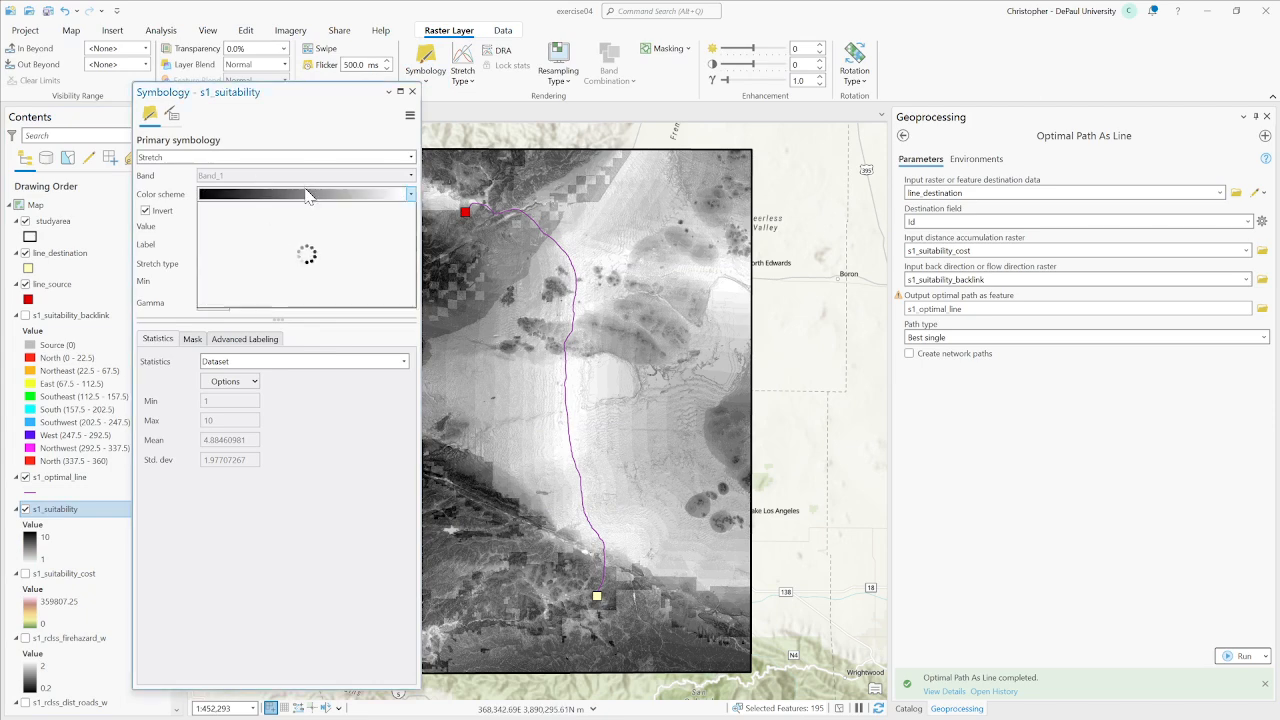
scroll(410, 256, "down", 6)
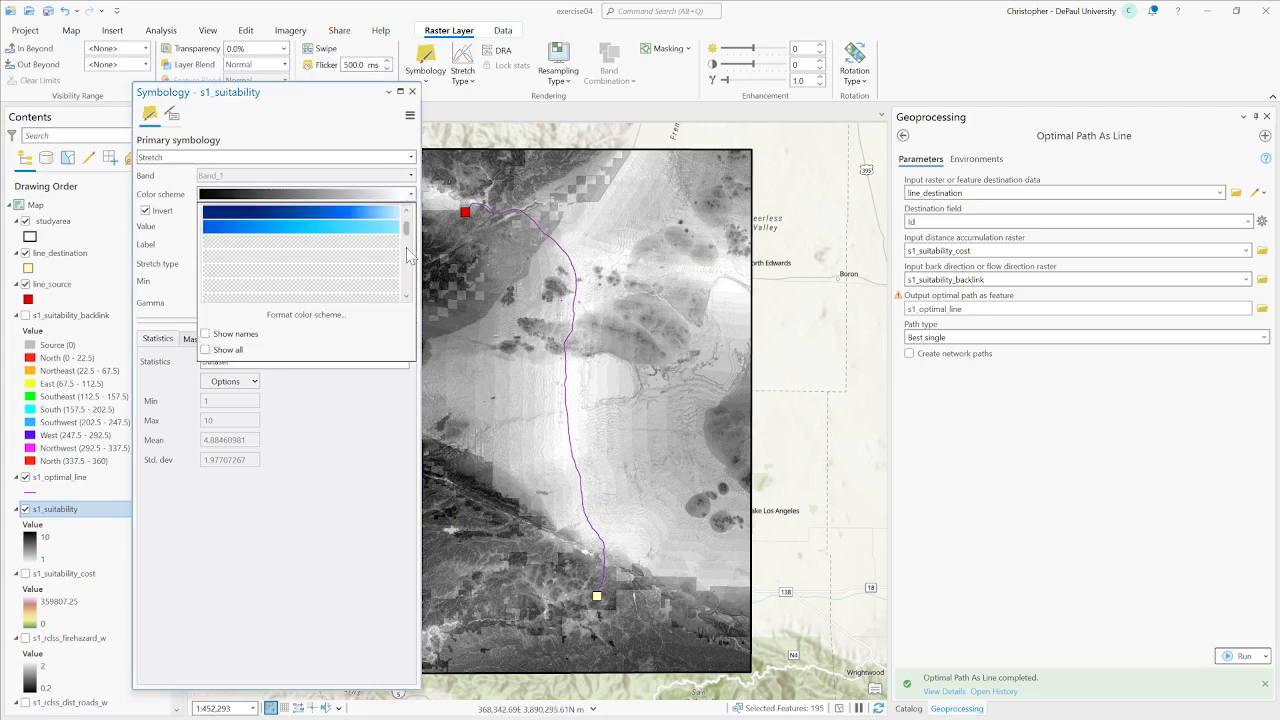
scroll(410, 262, "down", 4)
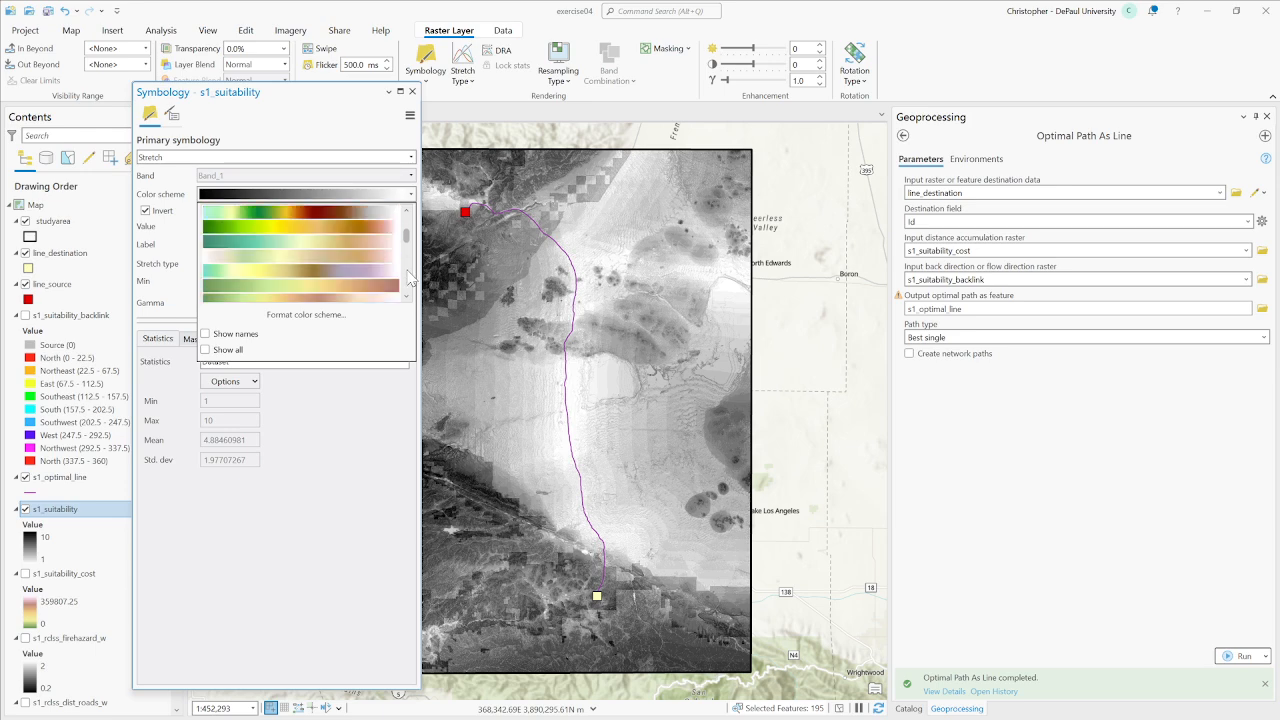
scroll(409, 283, "down", 4)
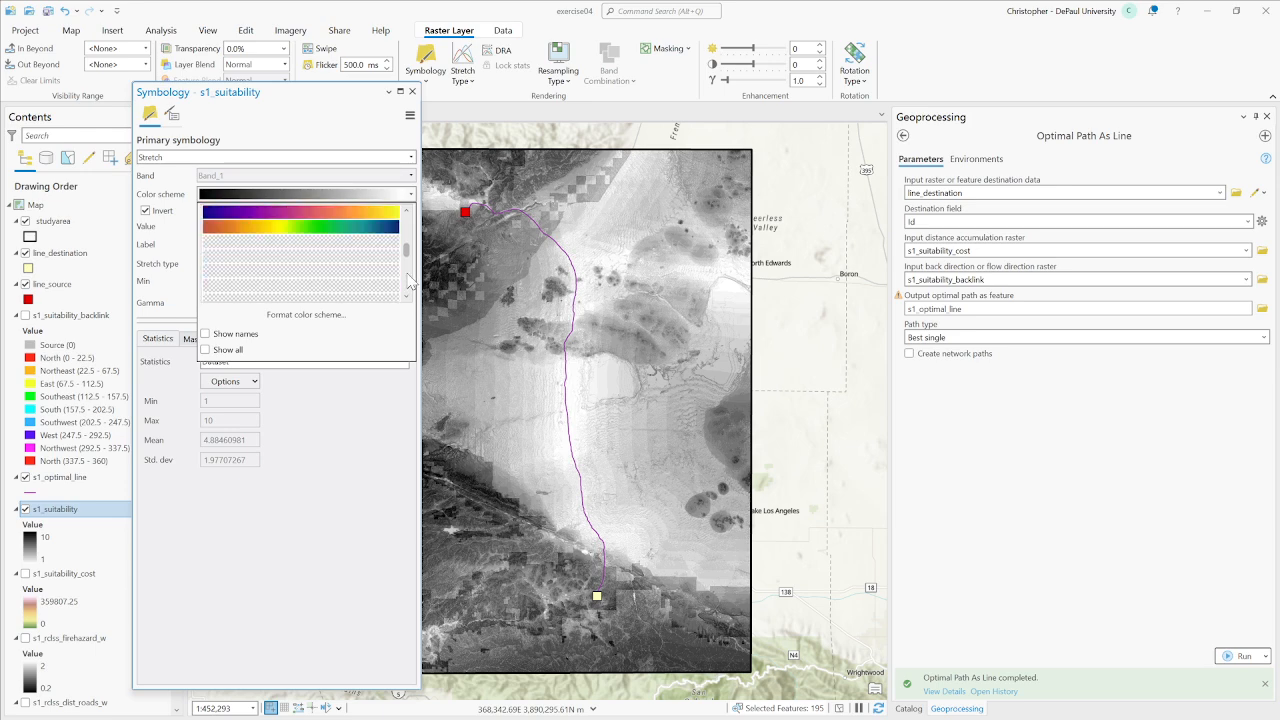
scroll(409, 284, "down", 4)
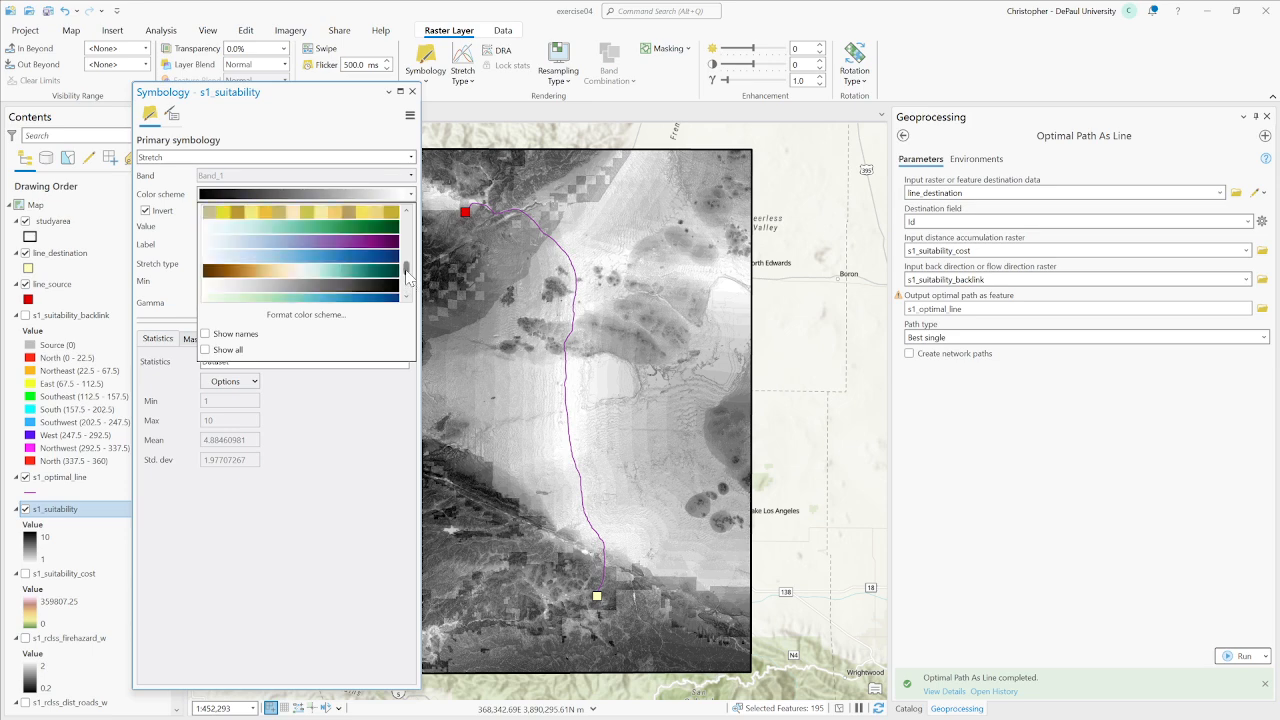
scroll(409, 280, "down", 4)
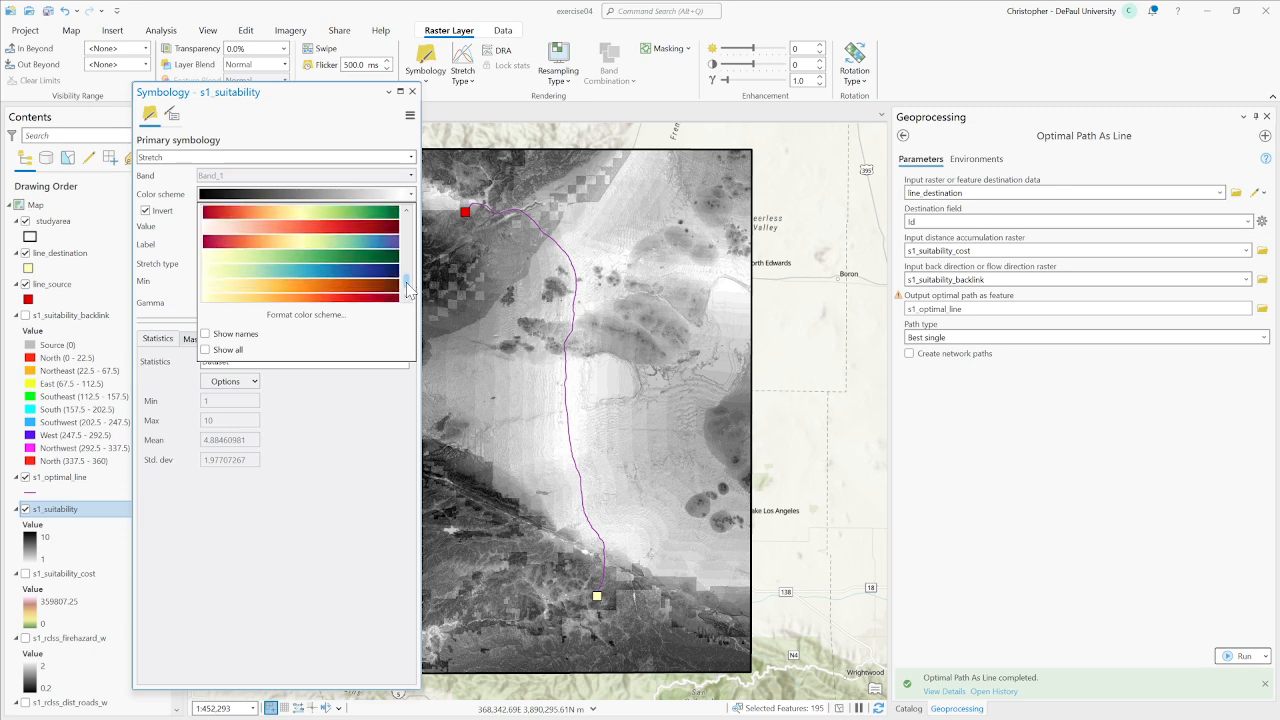
scroll(409, 287, "down", 2)
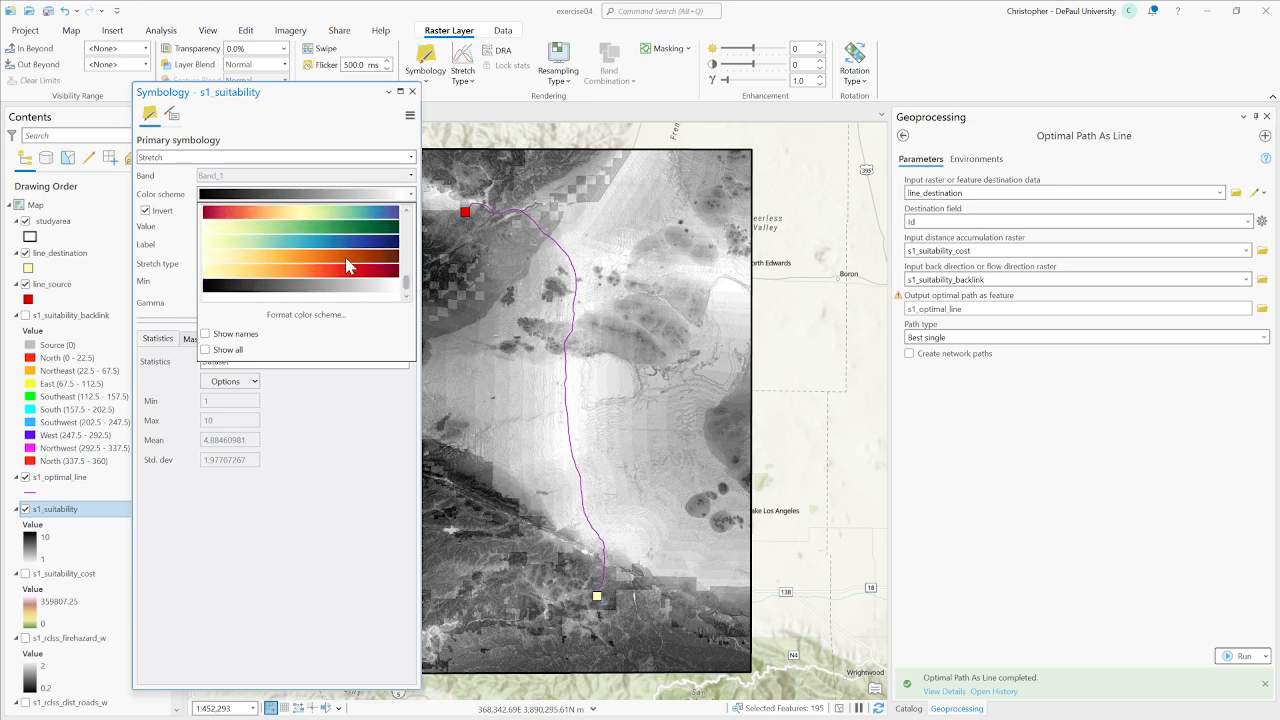
left_click(348, 265)
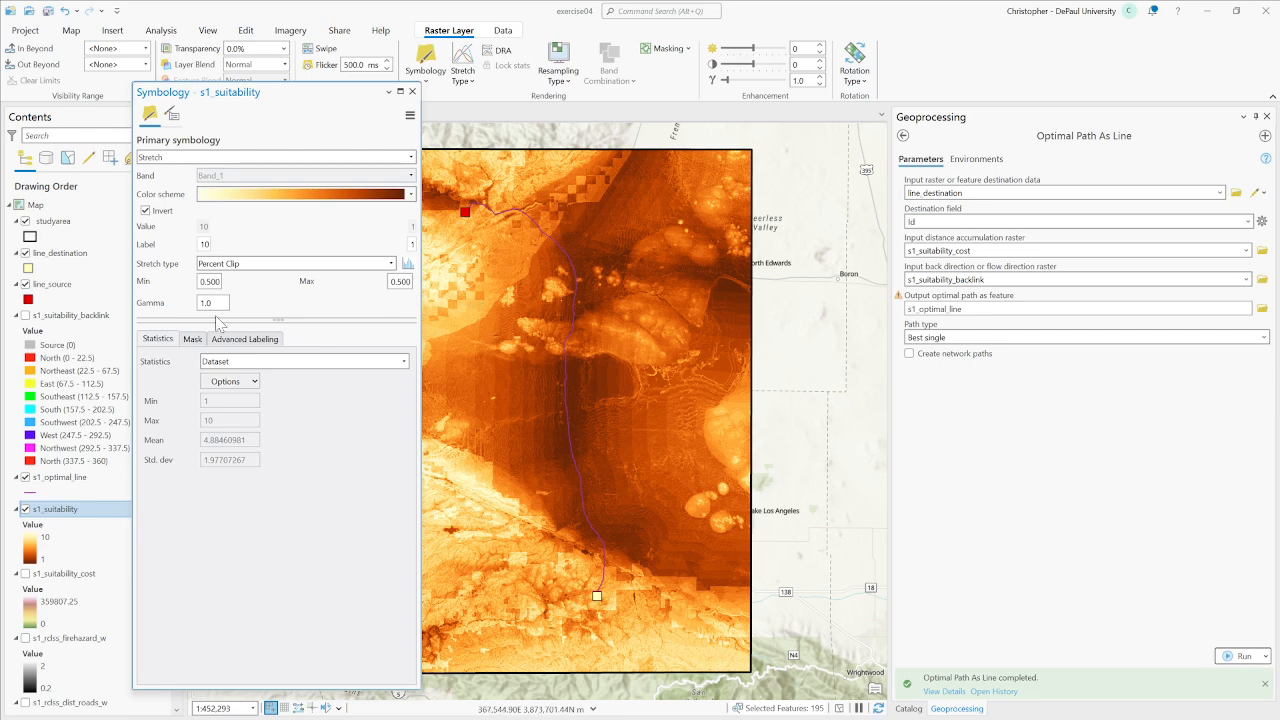
left_click(145, 210)
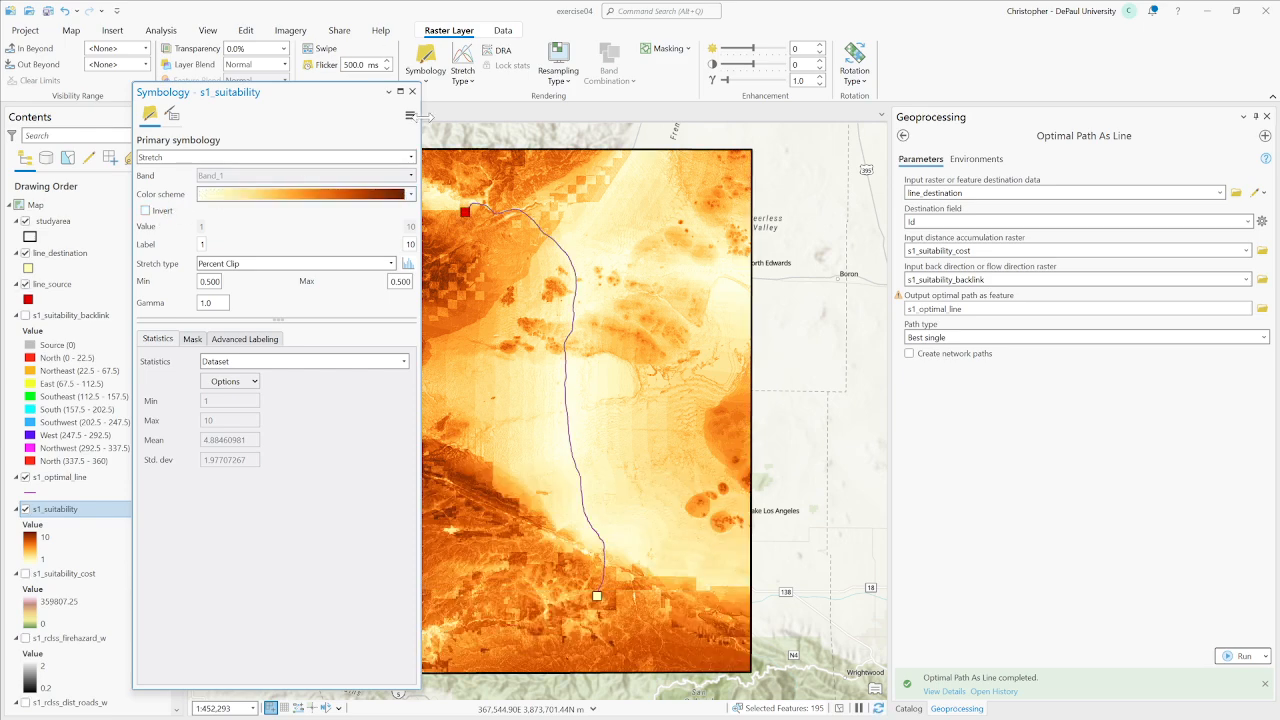
left_click(412, 91)
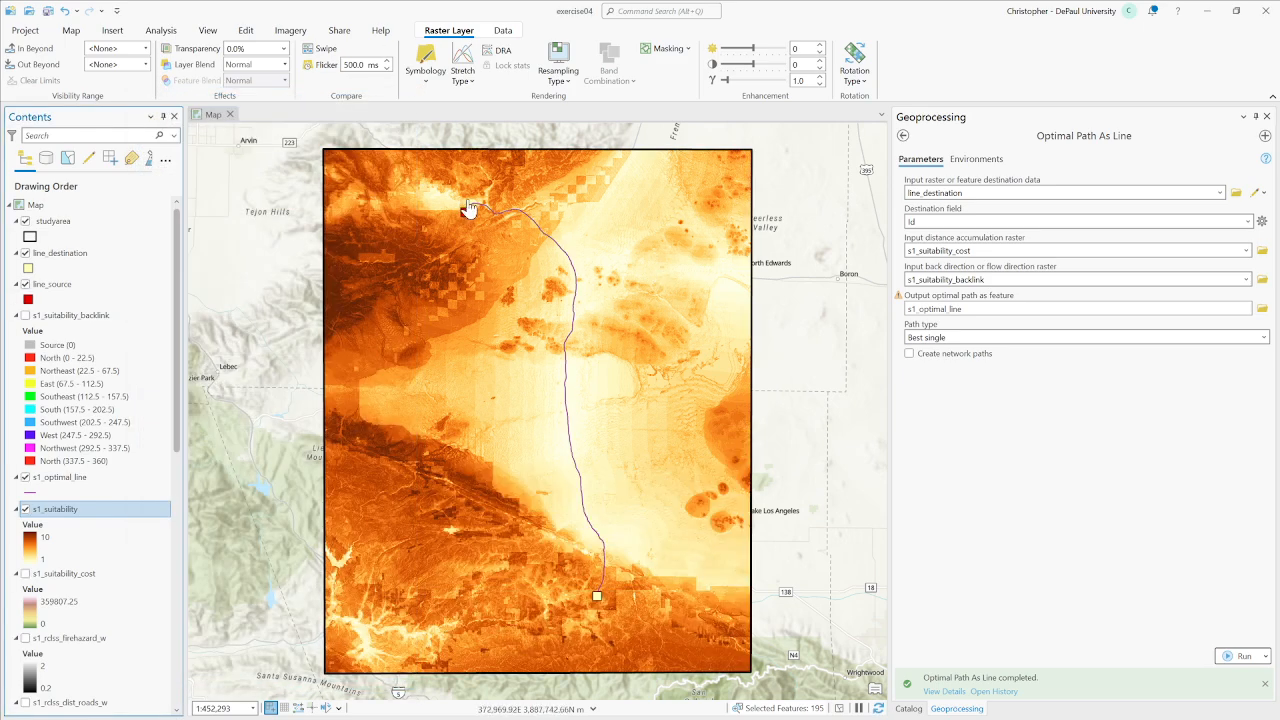
Set the line width of the s1_optimal_line symbol to 3 pt, apply it and close the symbology settings
left_click(52, 479)
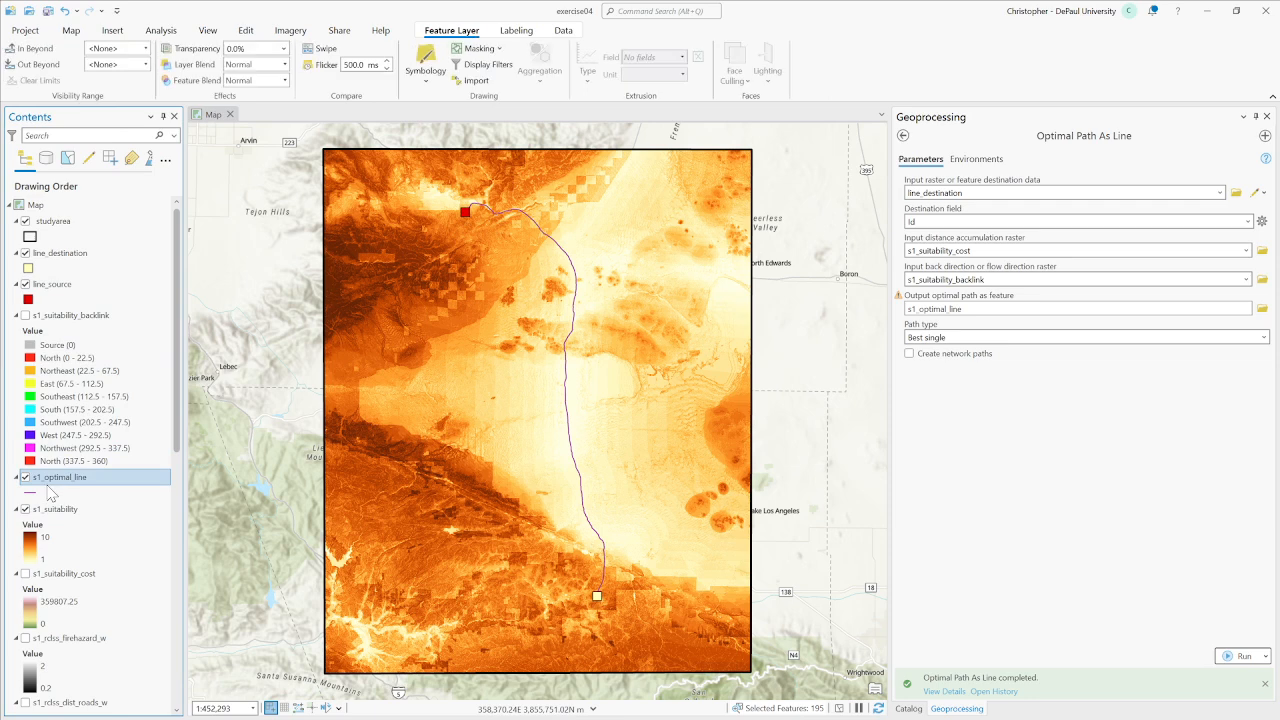
left_click(430, 62)
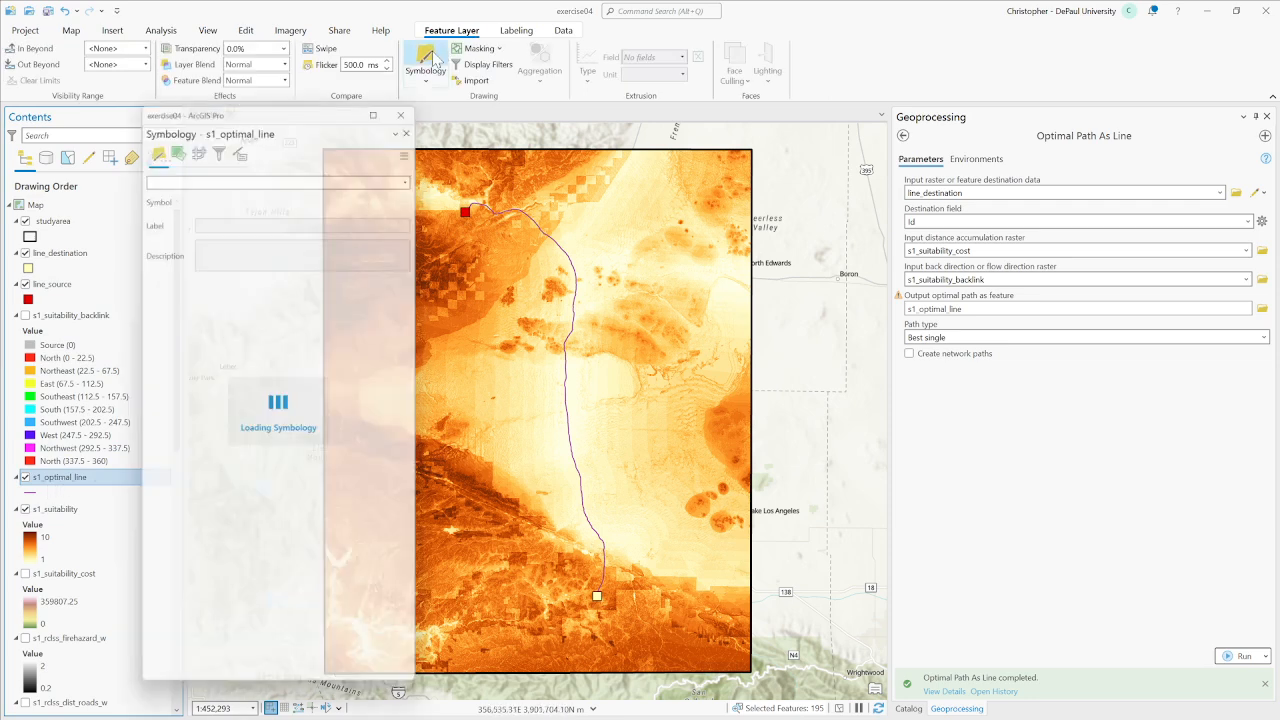
left_click(202, 183)
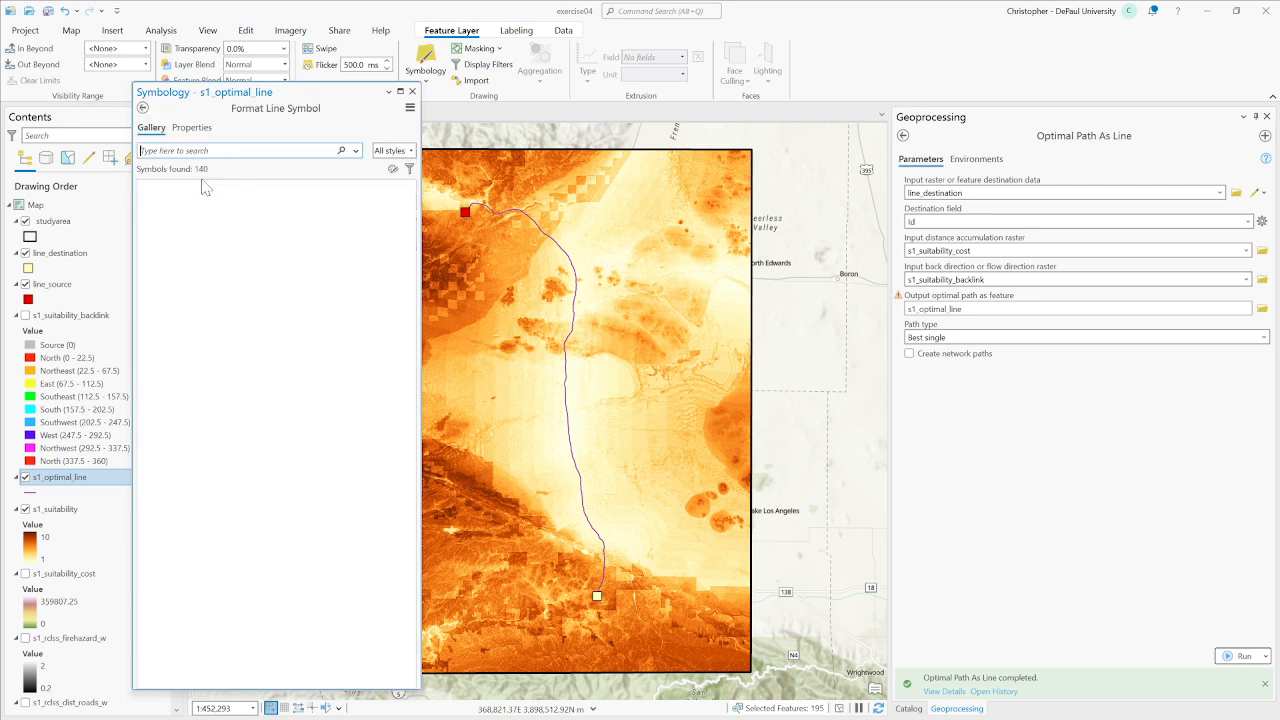
left_click(193, 128)
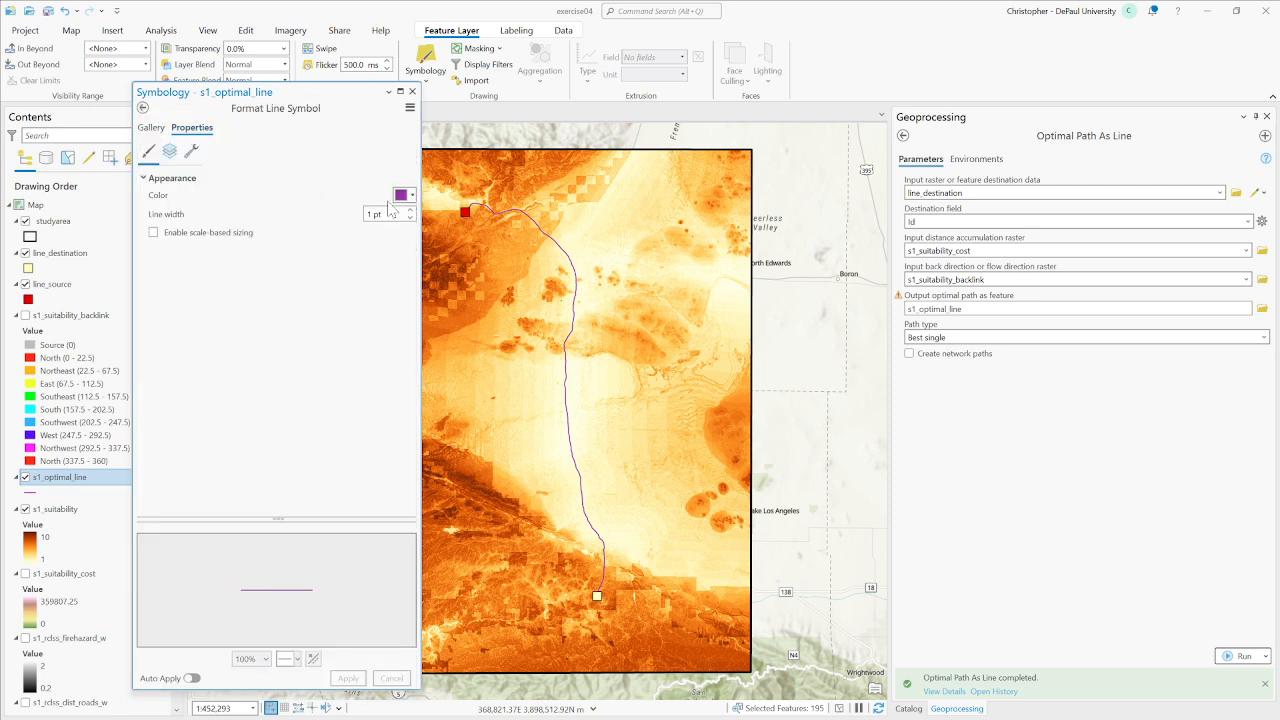
left_click(409, 211)
left_click(410, 211)
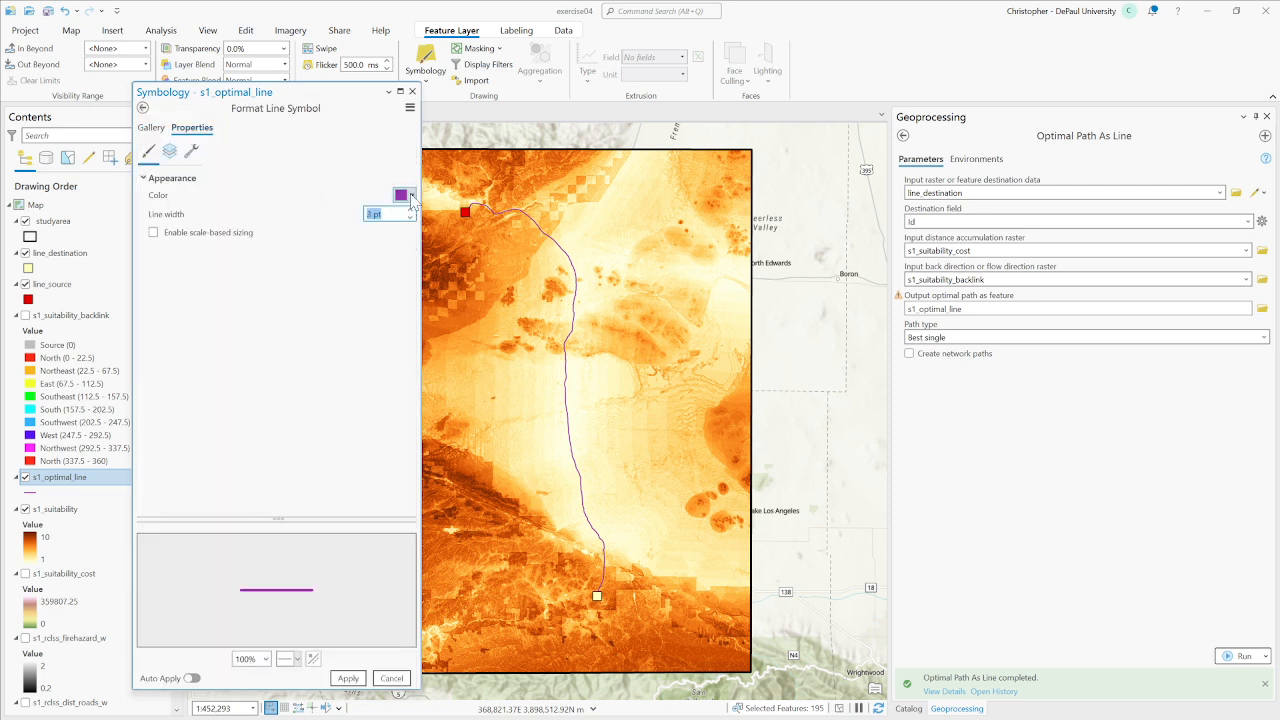
left_click(348, 678)
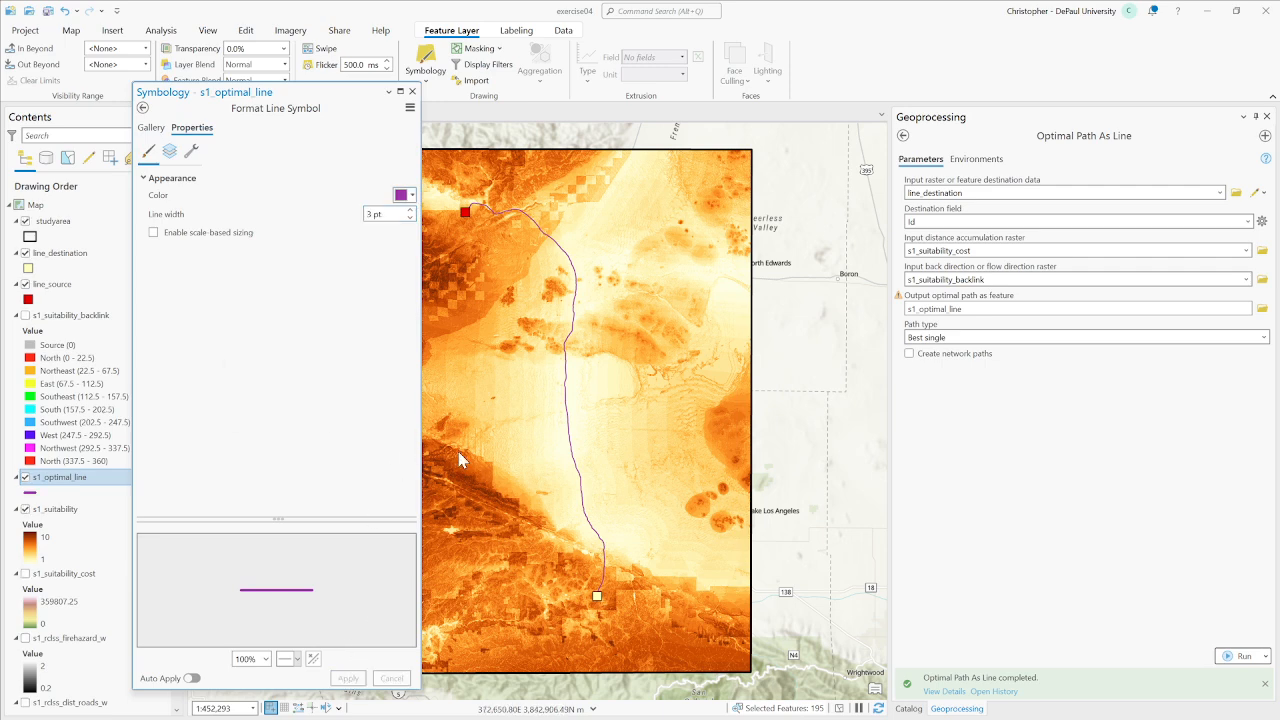
left_click(411, 92)
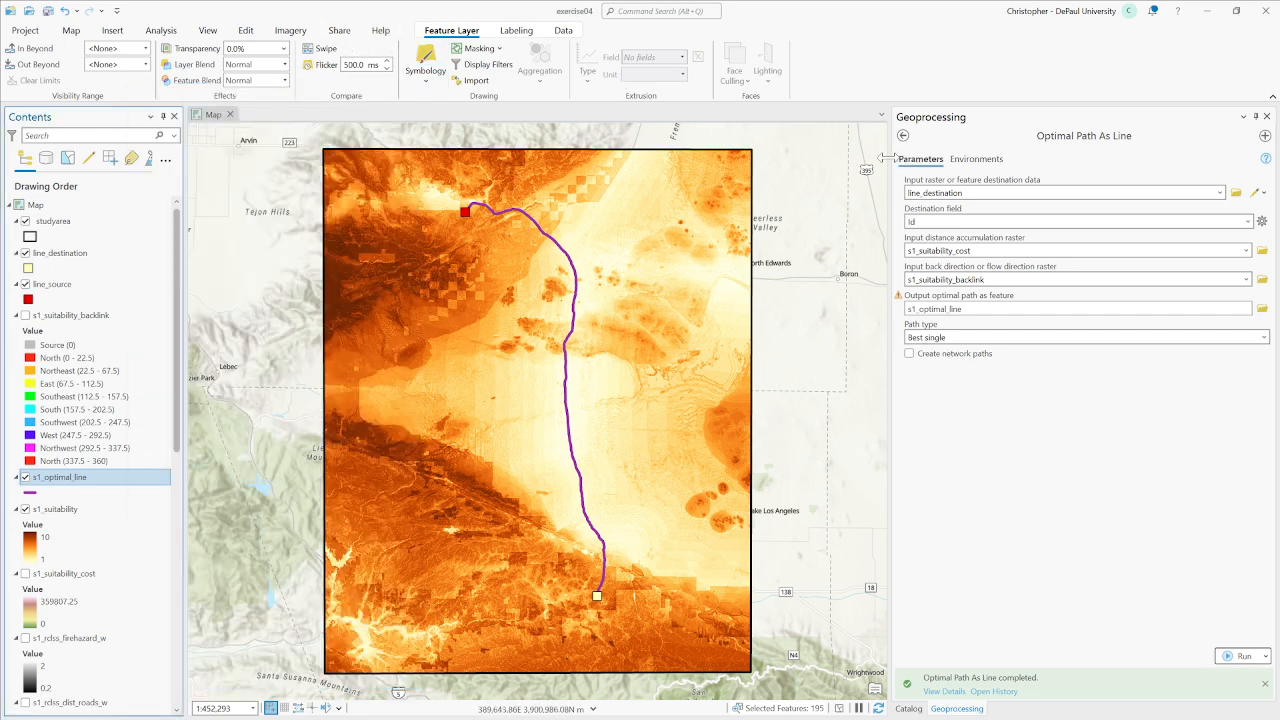
Narrow the map view around the study area and capture the map to the clipboard
left_click_drag(889, 160, 805, 160)
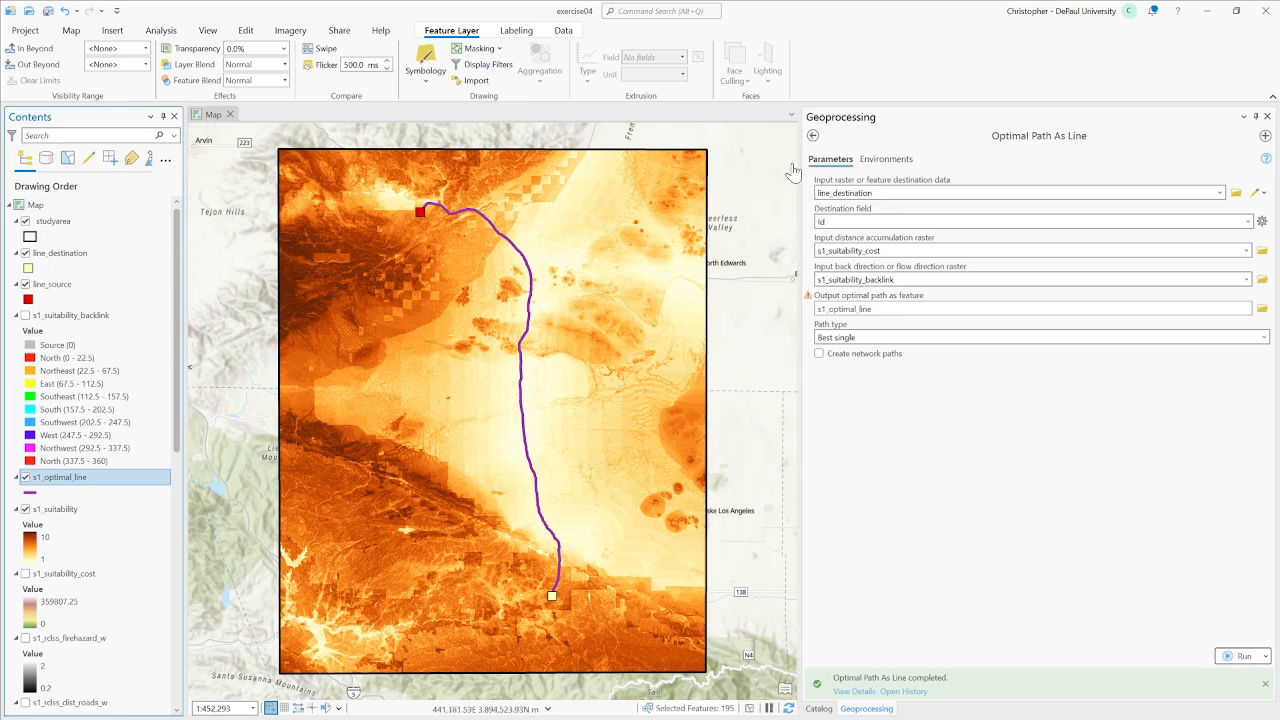
left_click(341, 31)
left_click(795, 62)
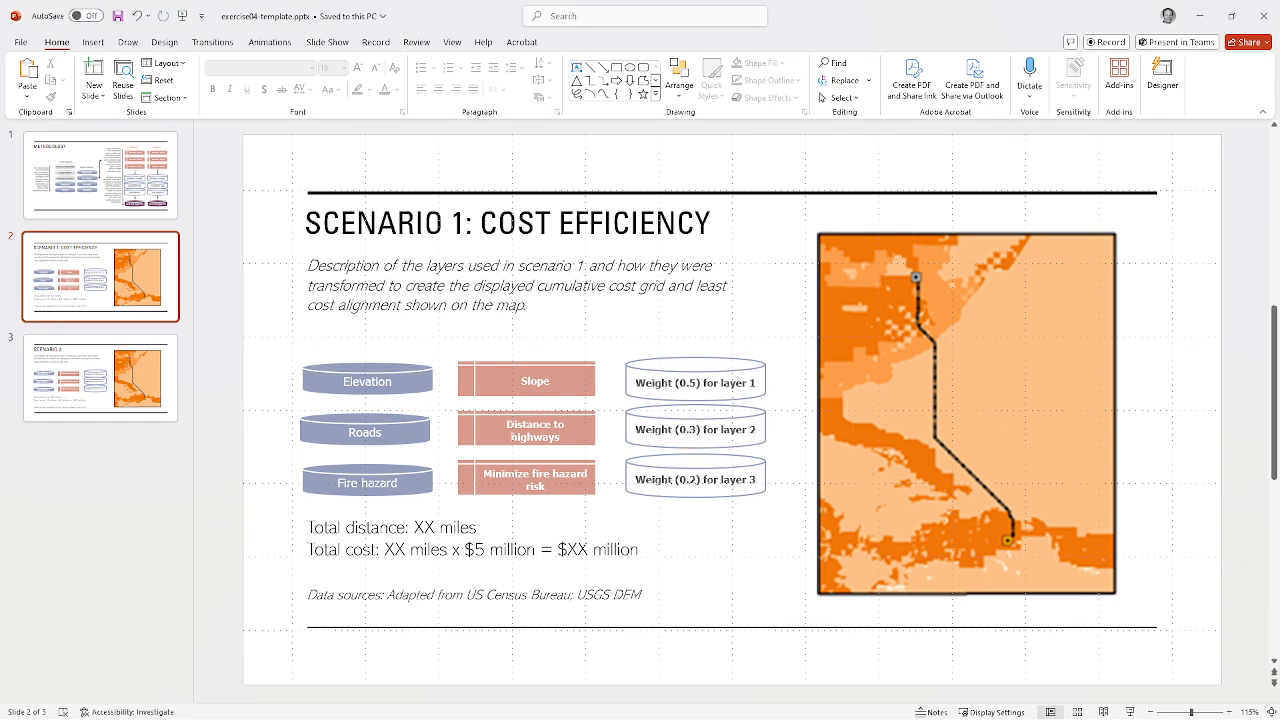
In PowerPoint, replace the Scenario 1 slide's template map with the captured map, scaled to about 4.87" by 5.14" beside the workflow diagram
left_click(914, 300)
key("Delete")
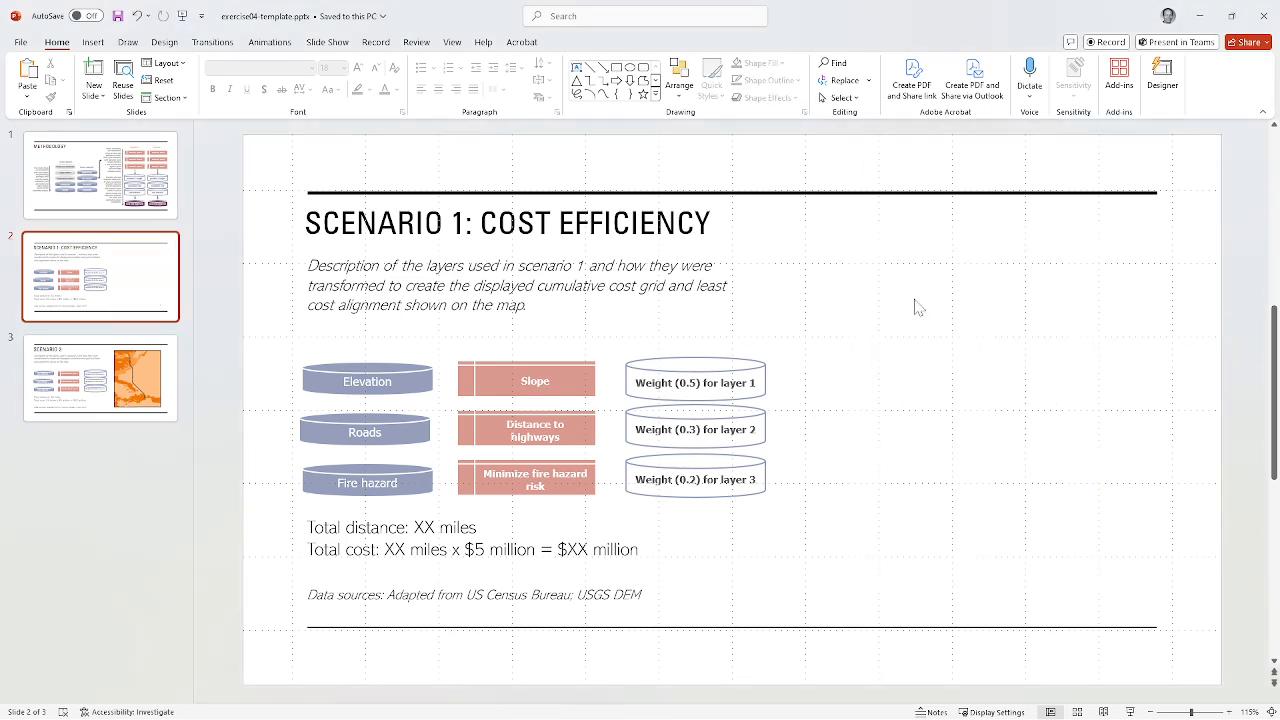
key("ctrl+v")
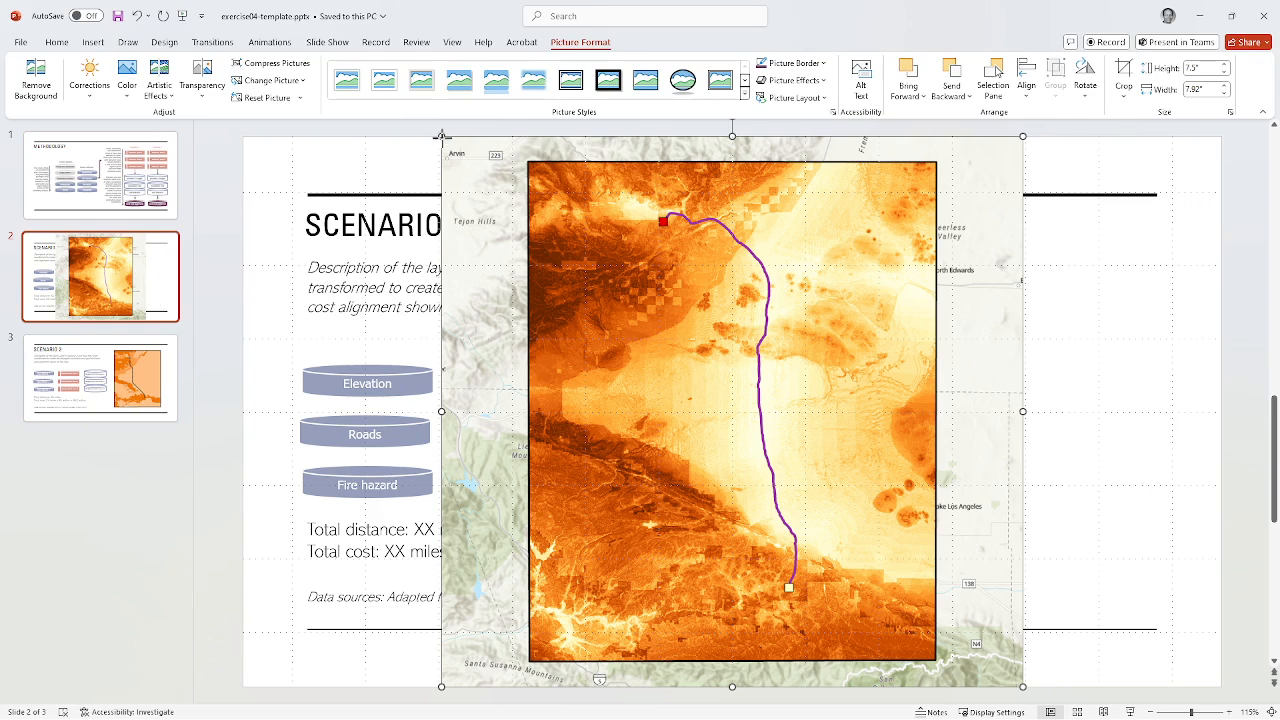
left_click_drag(441, 136, 645, 327)
left_click_drag(763, 365, 920, 306)
left_click_drag(982, 333, 977, 338)
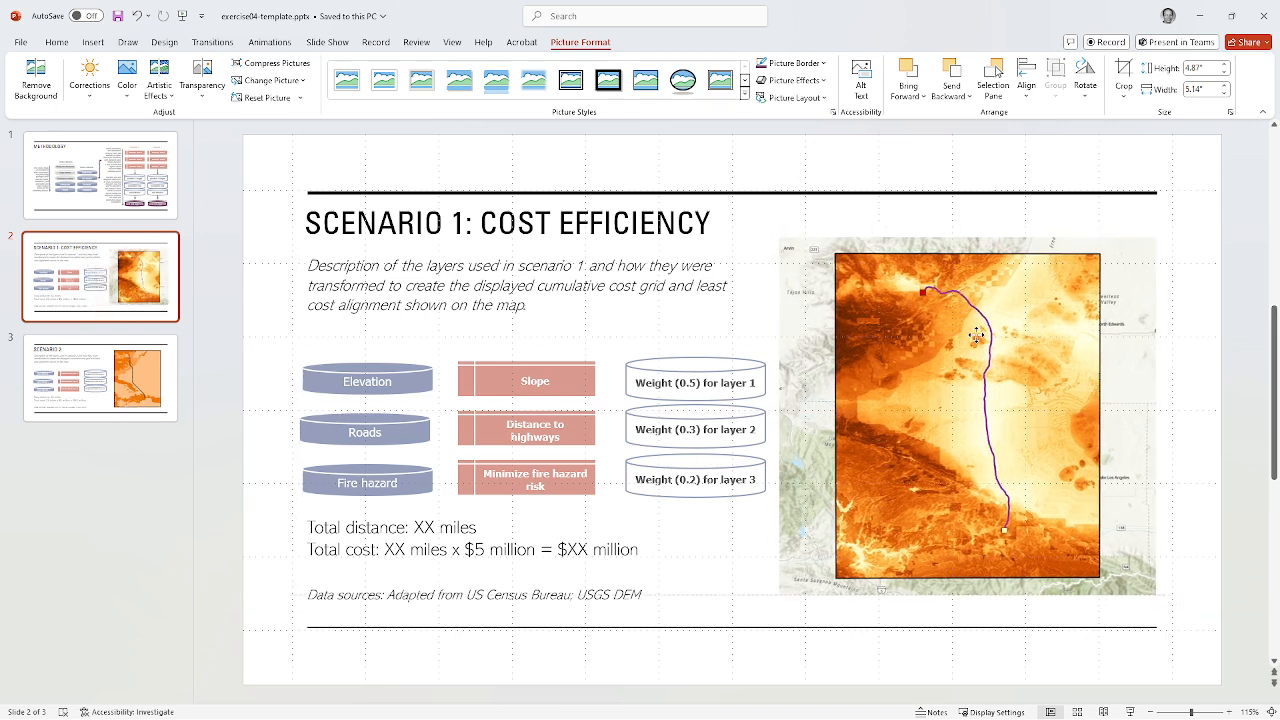
left_click(1178, 399)
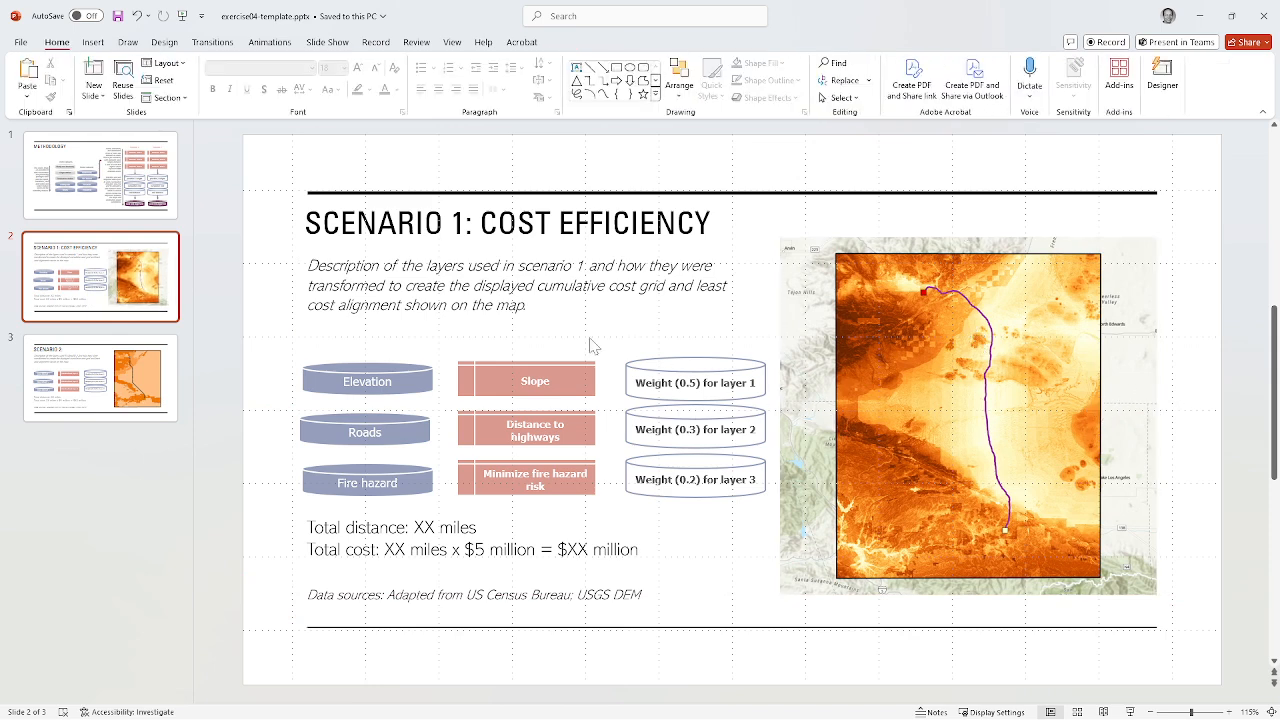
left_click_drag(532, 306, 306, 267)
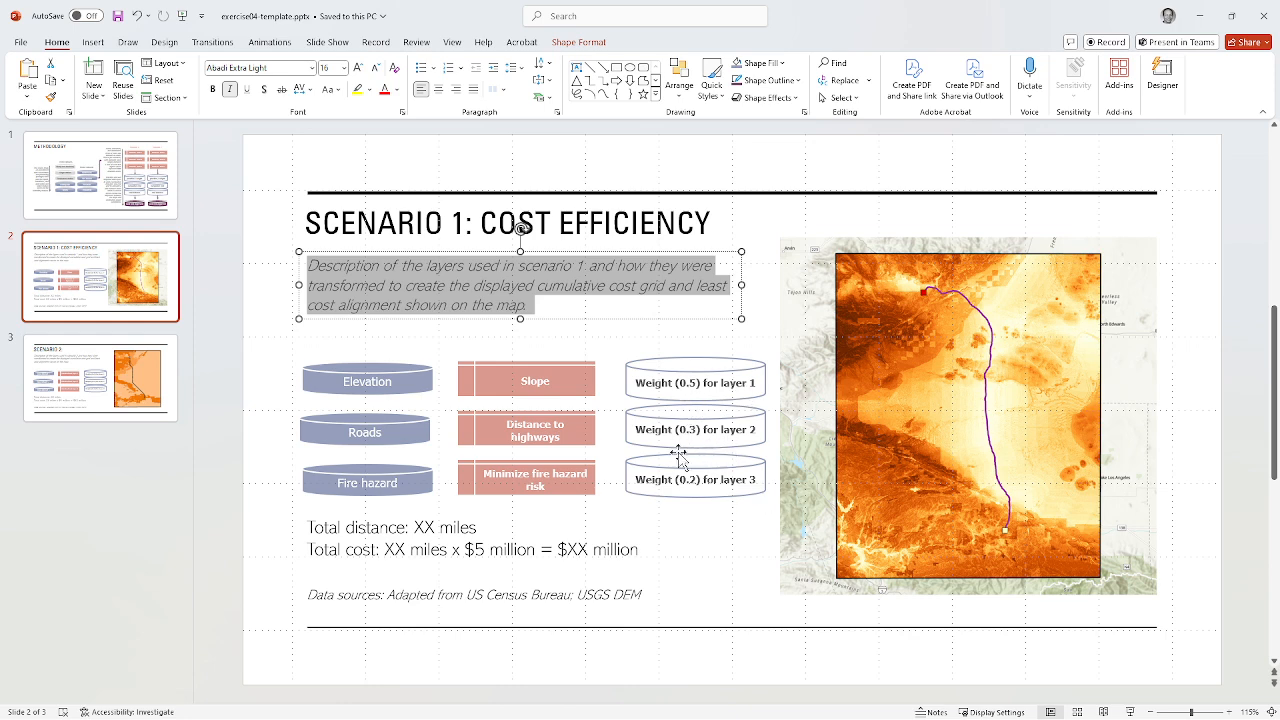
left_click(740, 531)
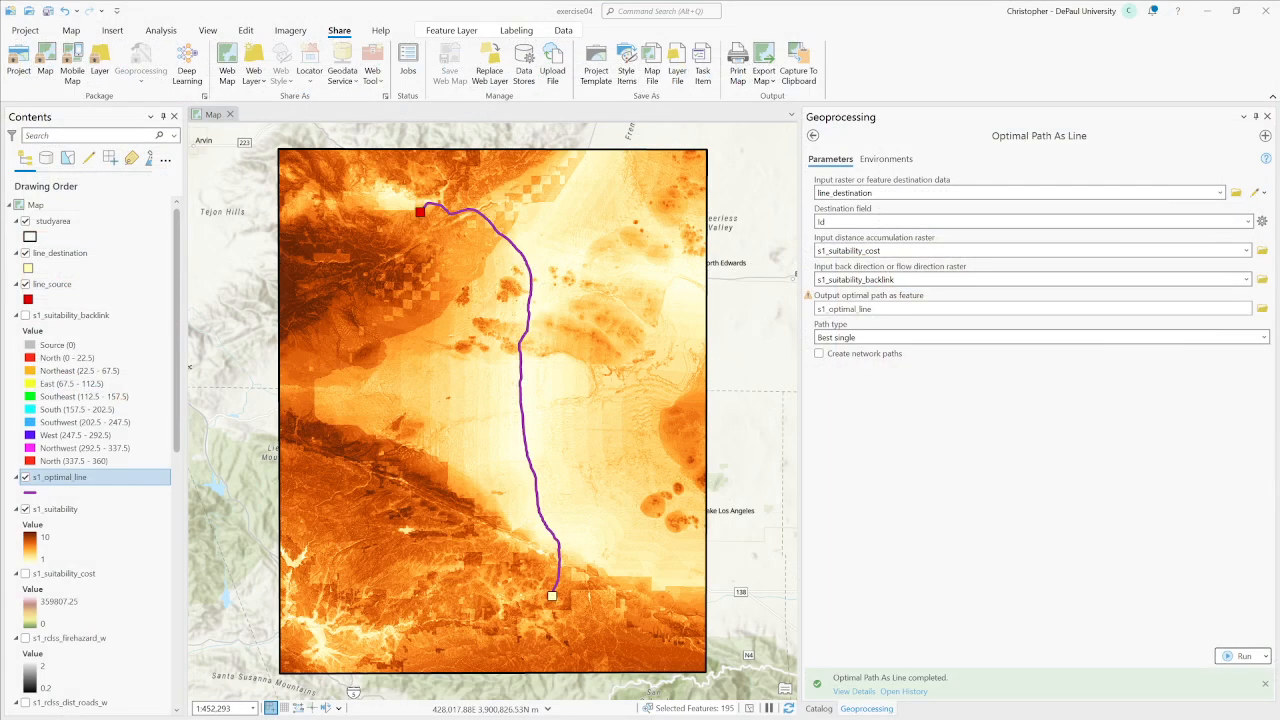
In ArcGIS Pro, open the s1_optimal_line attribute table and use Calculator to convert its Shape_Length to miles, dividing 88974 by 1609
right_click(74, 484)
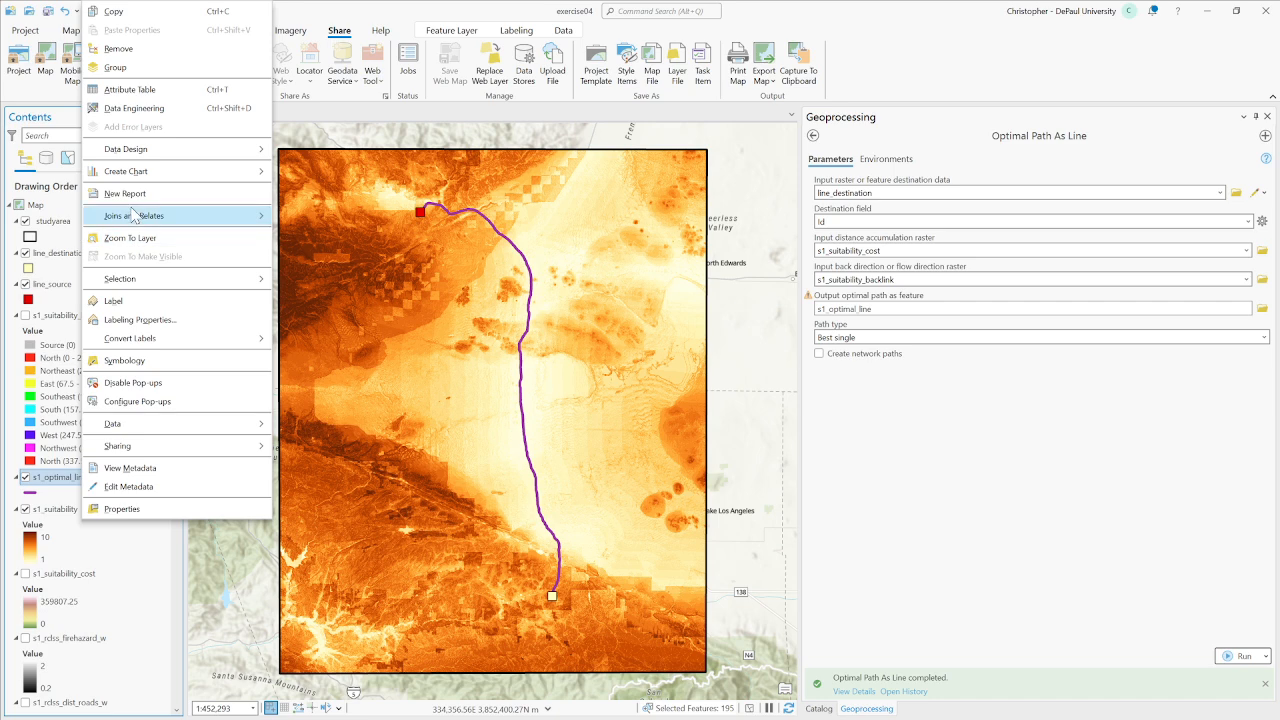
left_click(130, 90)
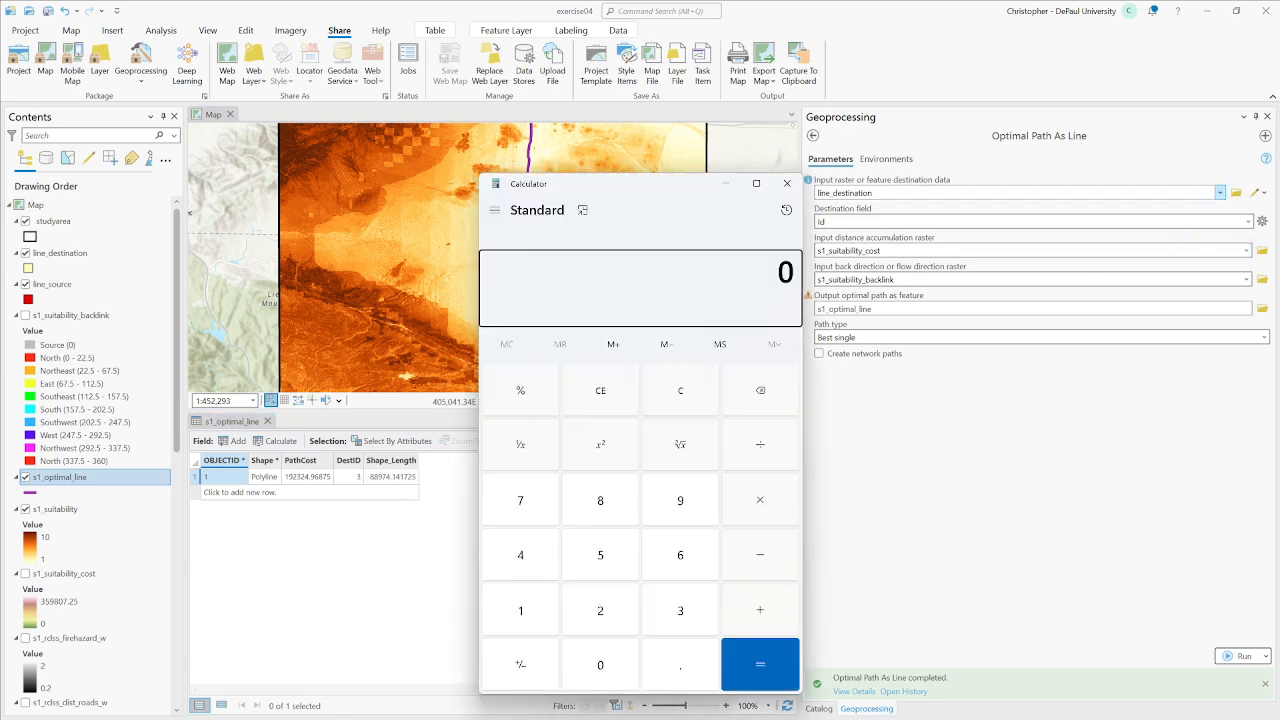
left_click_drag(660, 179, 819, 159)
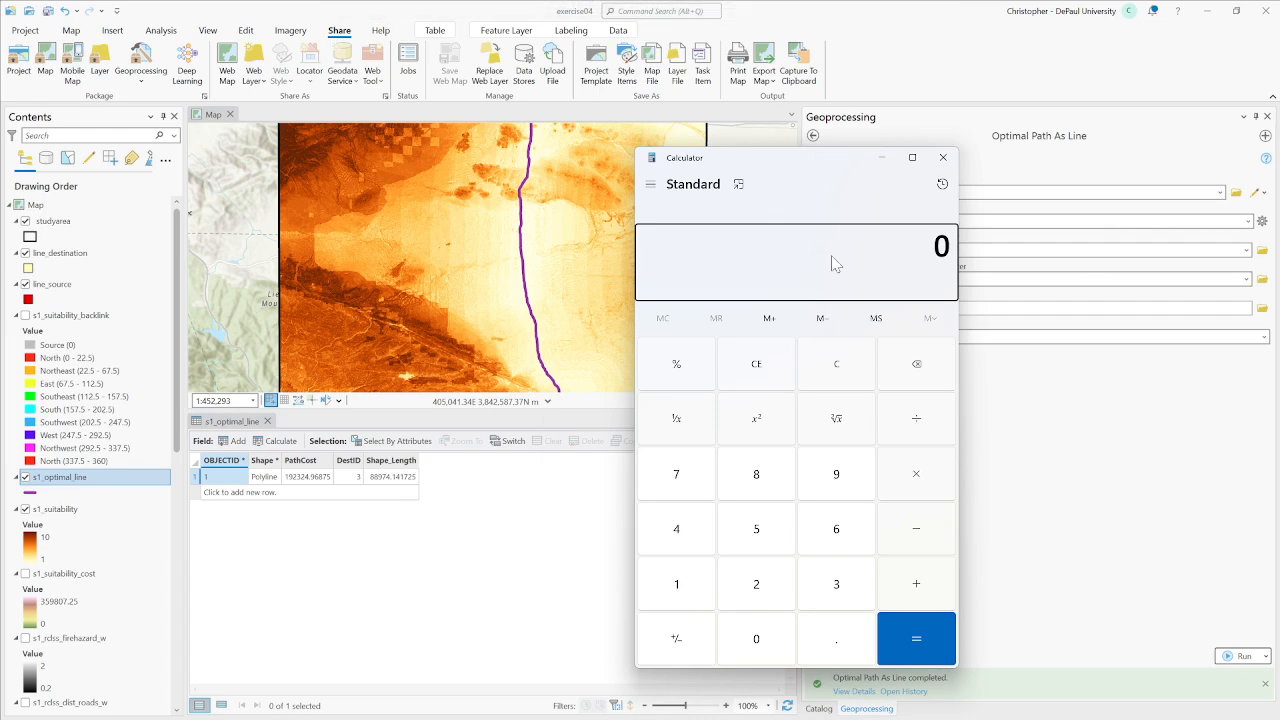
type("88,974")
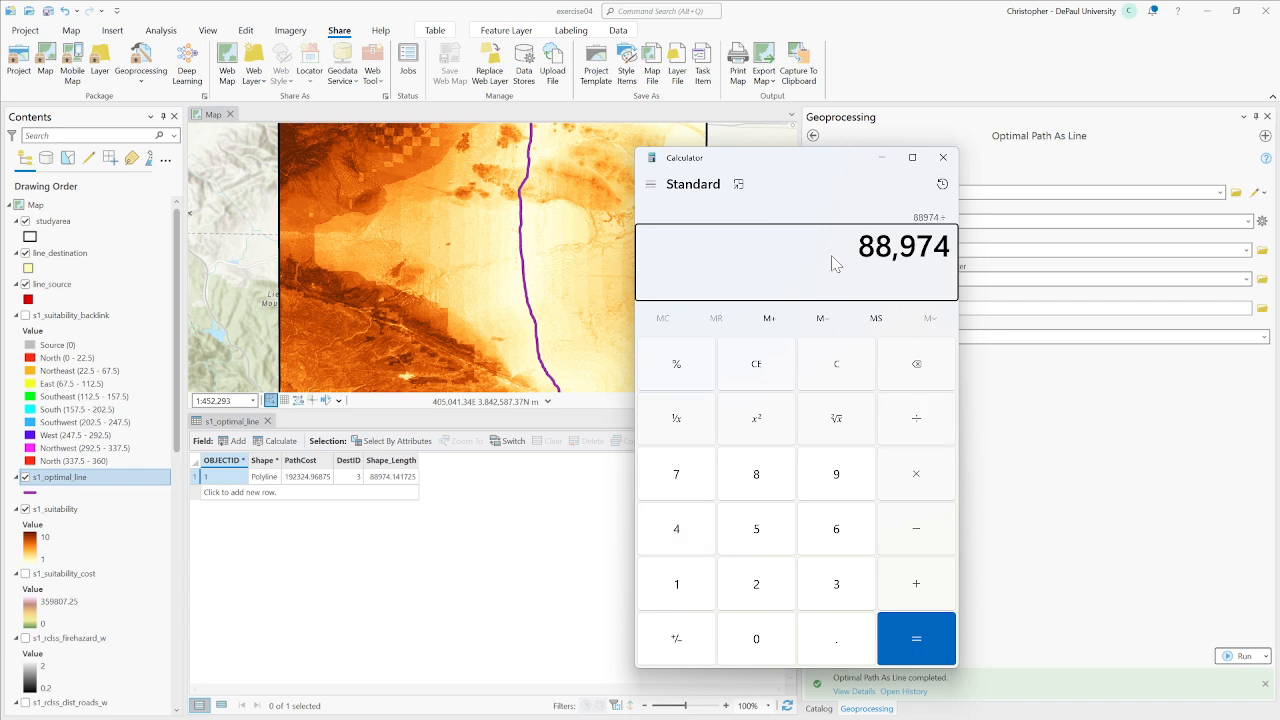
type("1609")
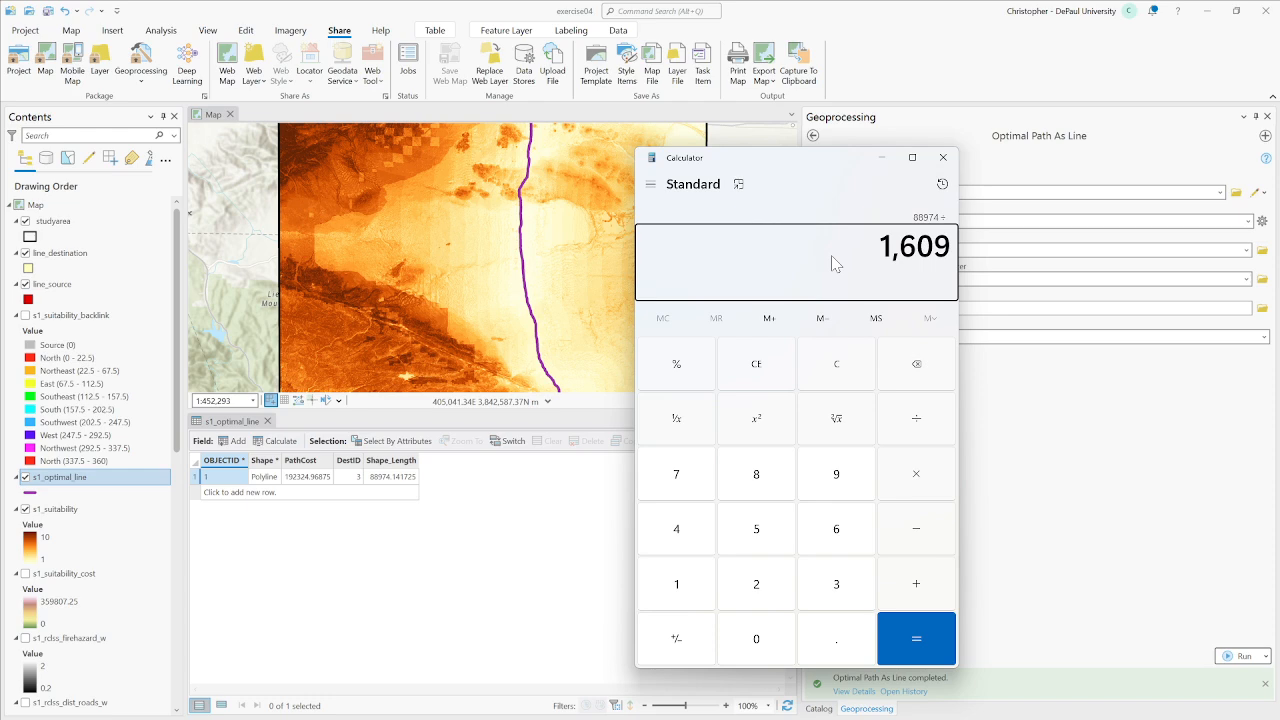
key("Return")
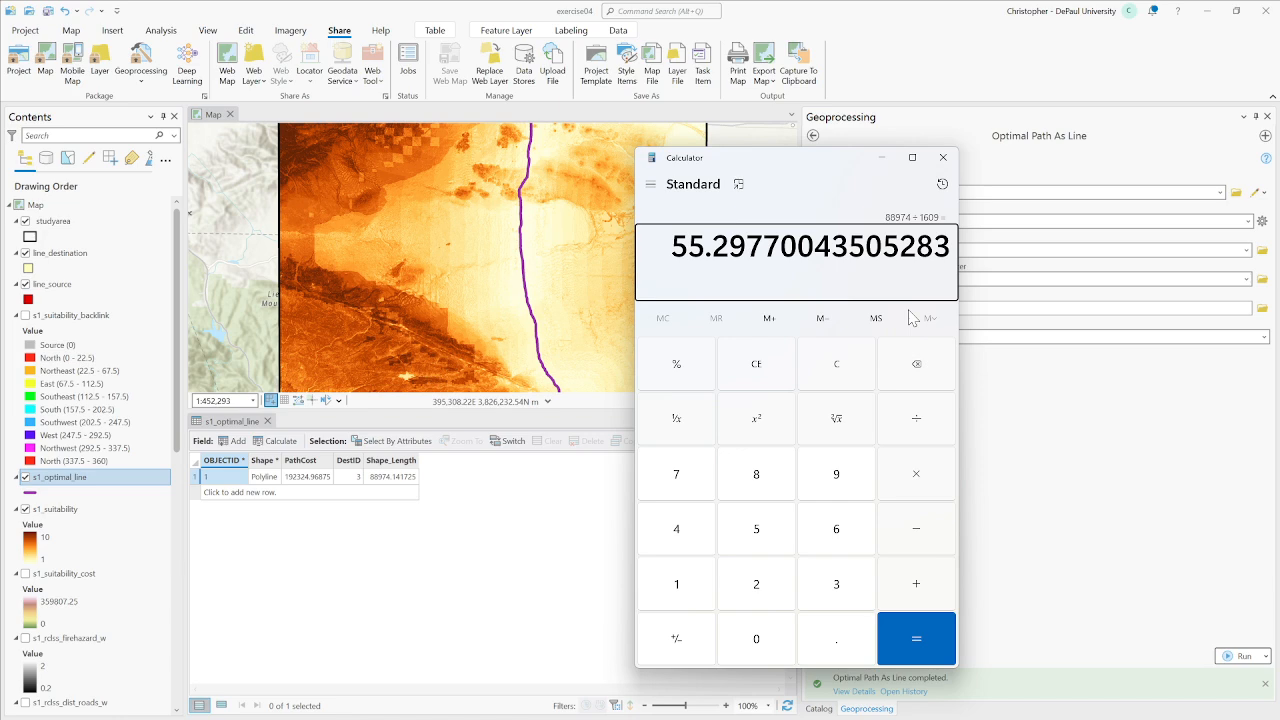
Multiply the calculated mileage by 5 to get the line's total cost in millions of dollars
key("asterisk")
key("5")
key("Return")
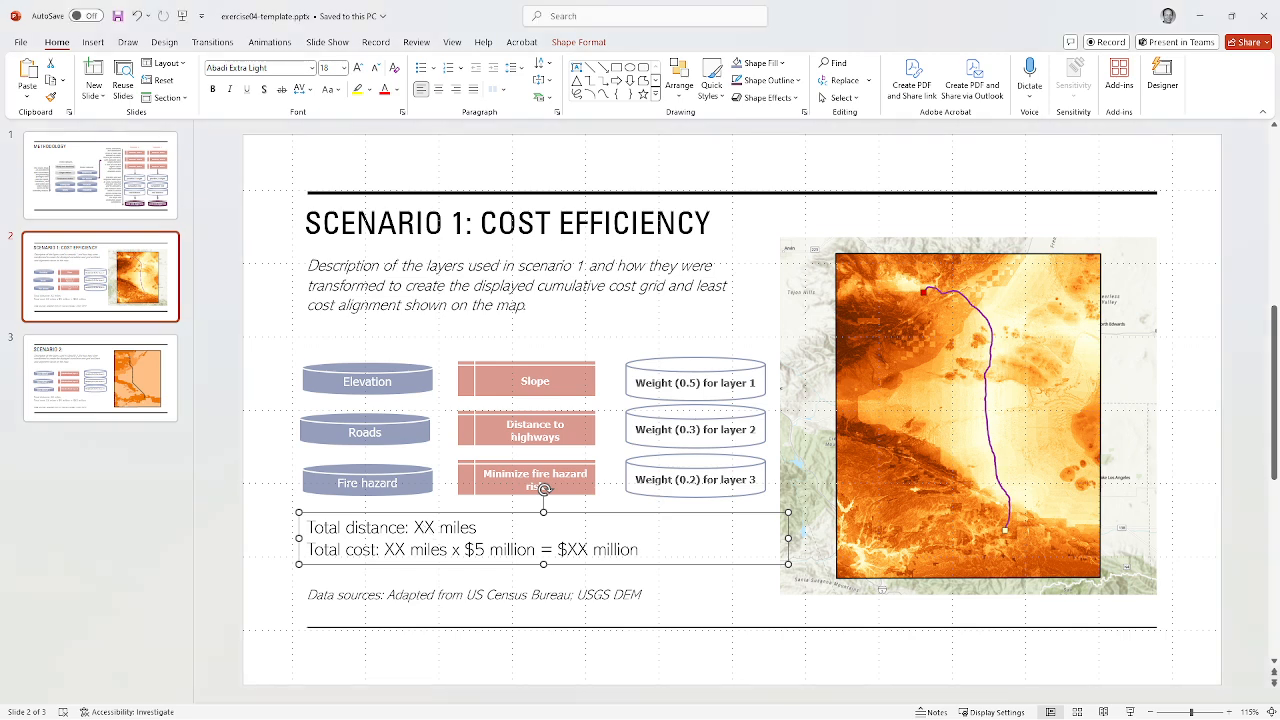
In PowerPoint, replace the XX miles placeholders in the Scenario 1 total distance and total cost lines with 55
double_click(430, 530)
type("55")
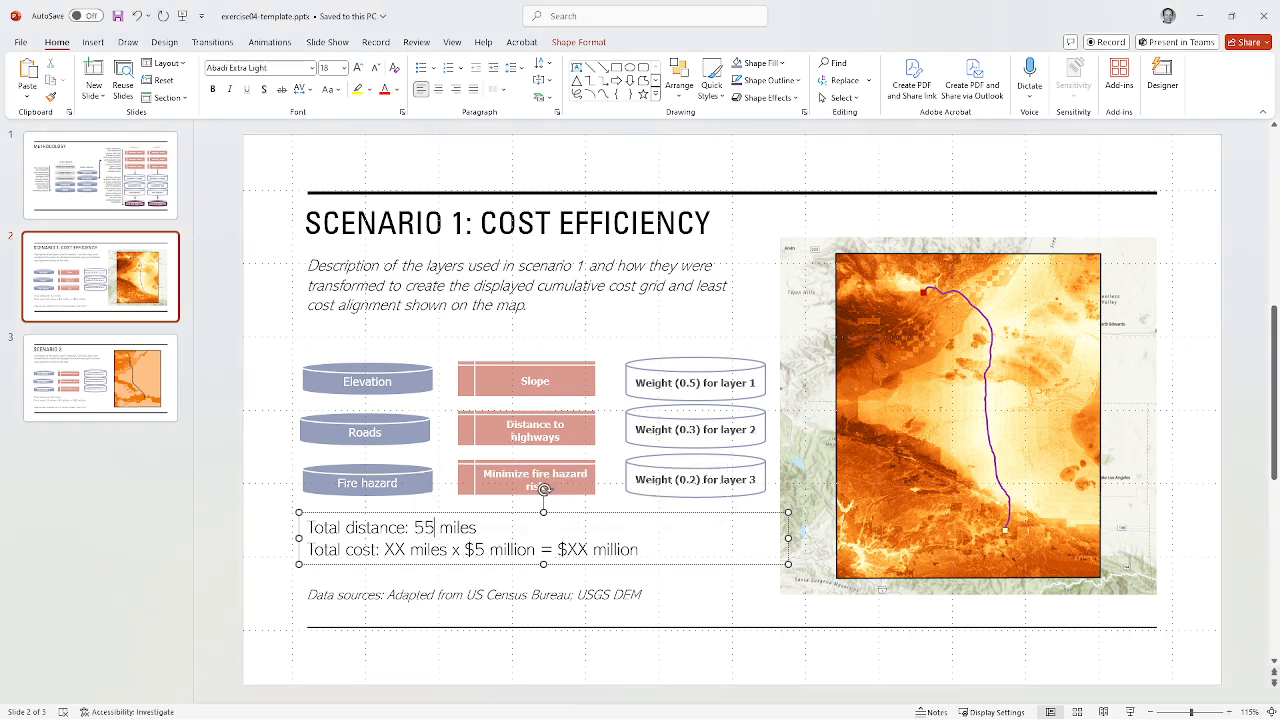
double_click(391, 552)
type("55")
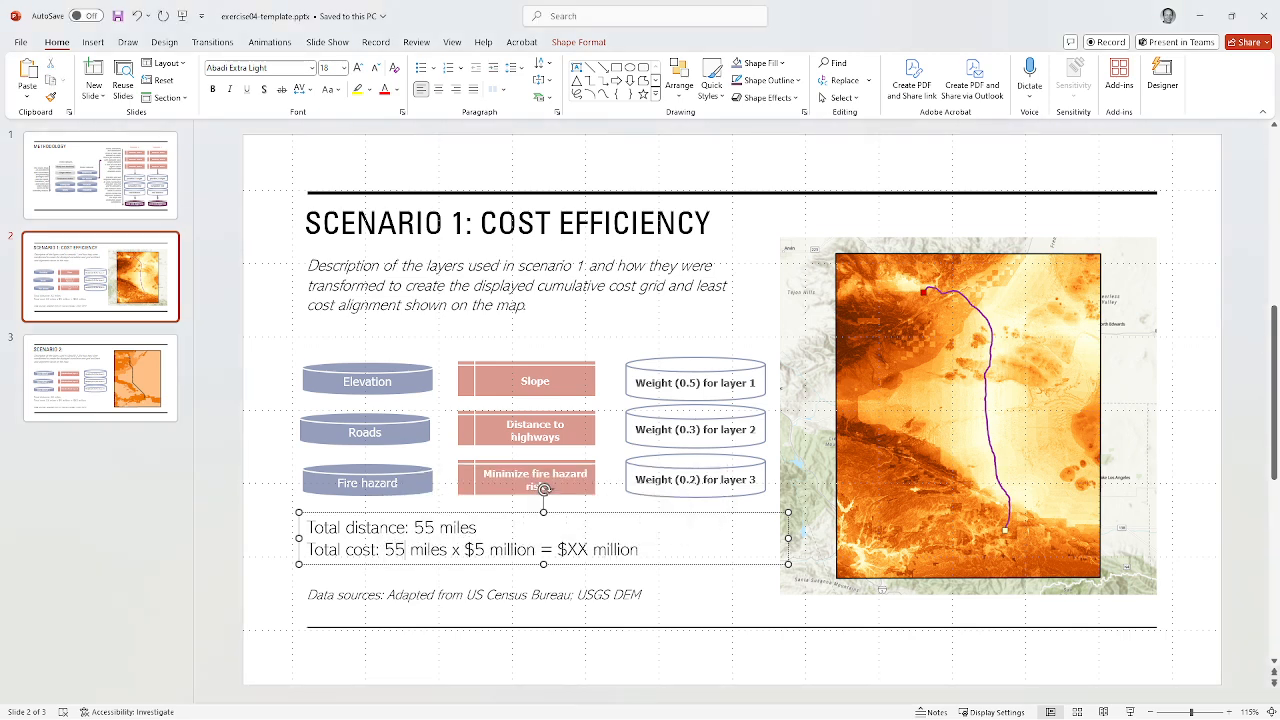